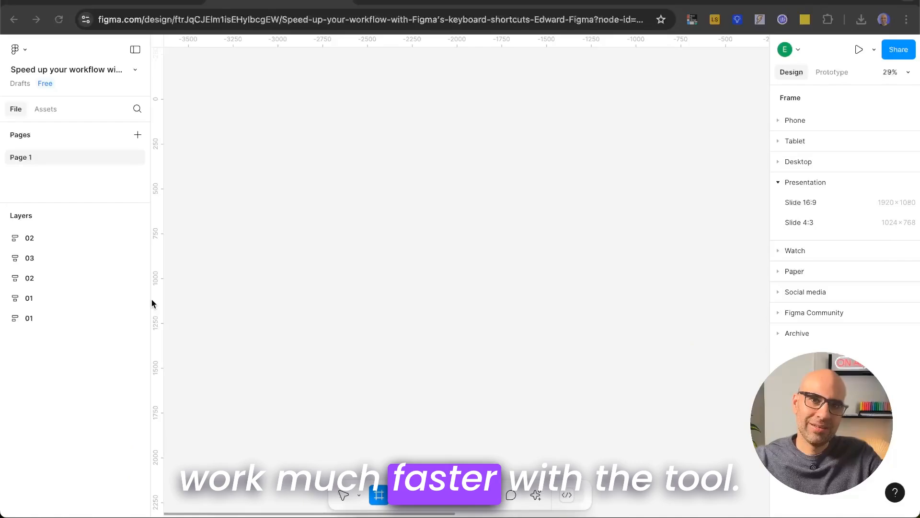
Step: Draw a new frame about 1324 × 1314 on the empty canvas area
{"action": "key", "text": "Escape"}
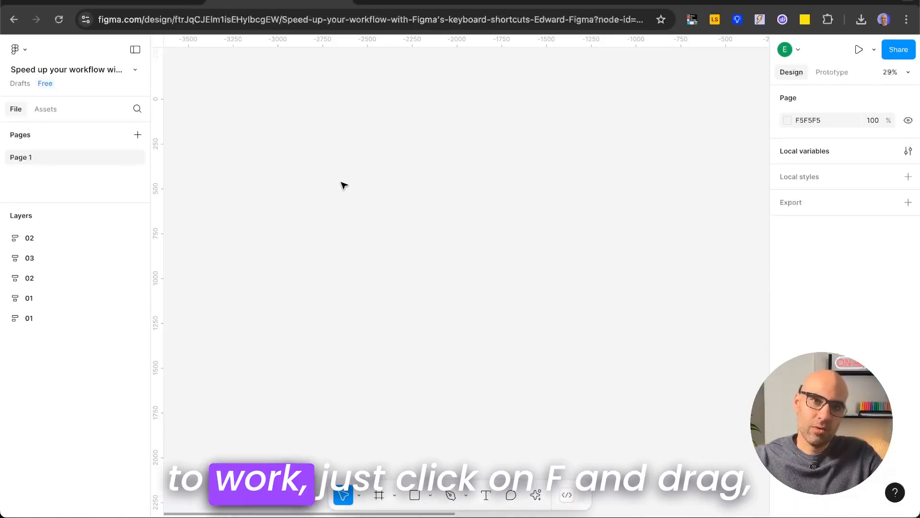
{"action": "key", "text": "f"}
{"action": "left_click_drag", "start_coordinate": [289, 132], "coordinate": [527, 367]}
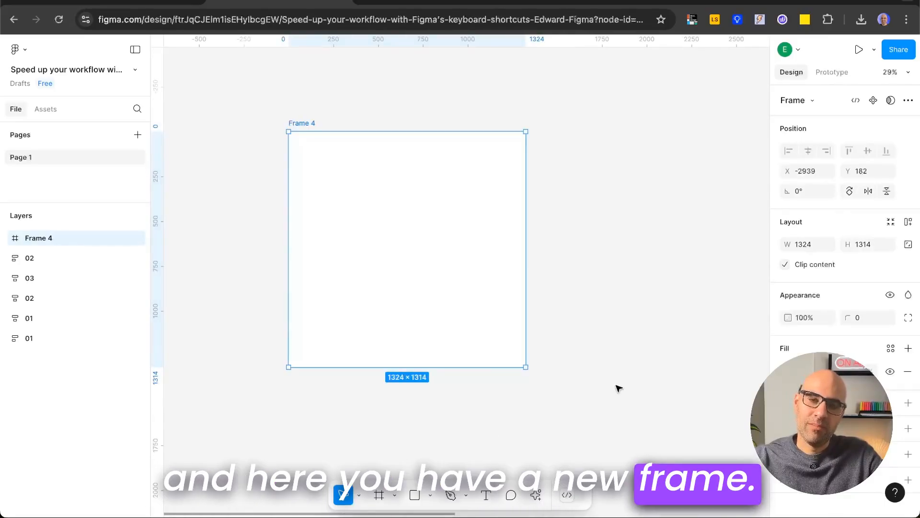
Step: Add a preset iPhone 16 phone frame in the empty canvas area below the drawn frame
{"action": "scroll", "coordinate": [619, 388], "scroll_direction": "down", "scroll_amount": 2}
{"action": "scroll", "coordinate": [619, 388], "scroll_direction": "left", "scroll_amount": 2}
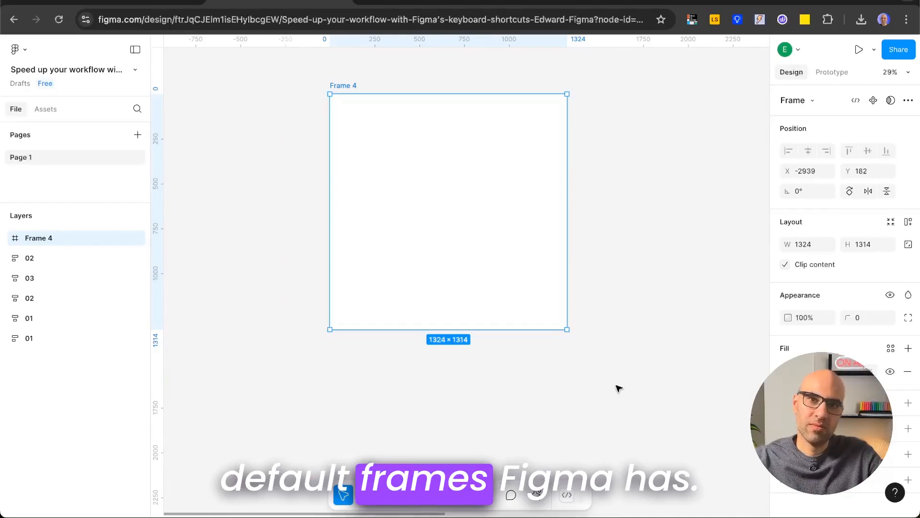
{"action": "scroll", "coordinate": [619, 389], "scroll_direction": "down", "scroll_amount": 10}
{"action": "key", "text": "f"}
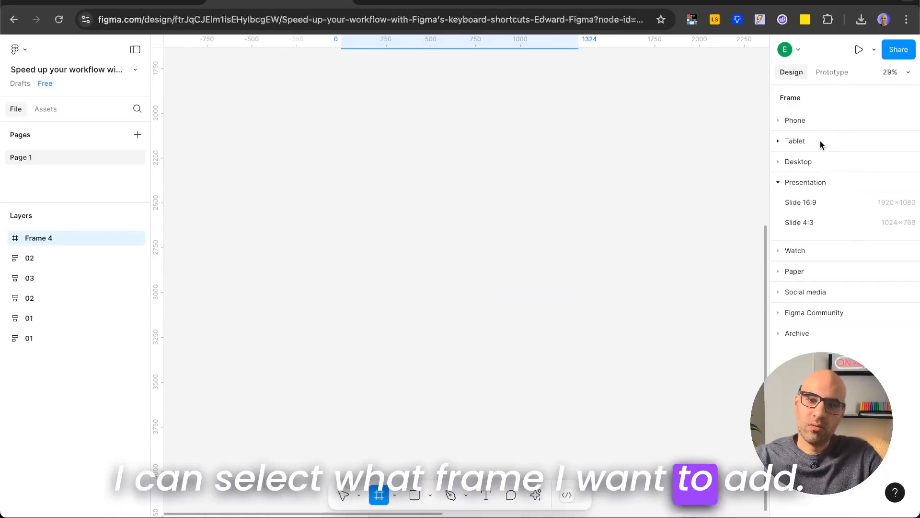
{"action": "left_click", "coordinate": [780, 119]}
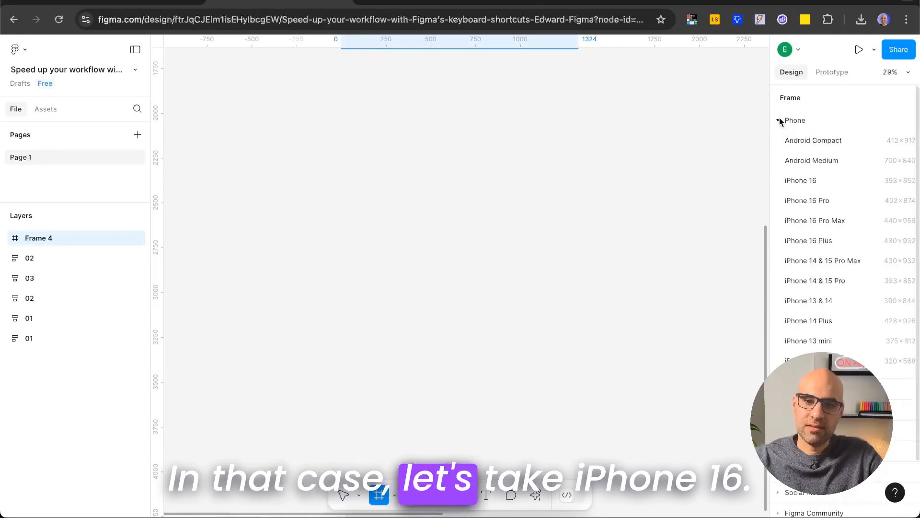
{"action": "left_click", "coordinate": [801, 180]}
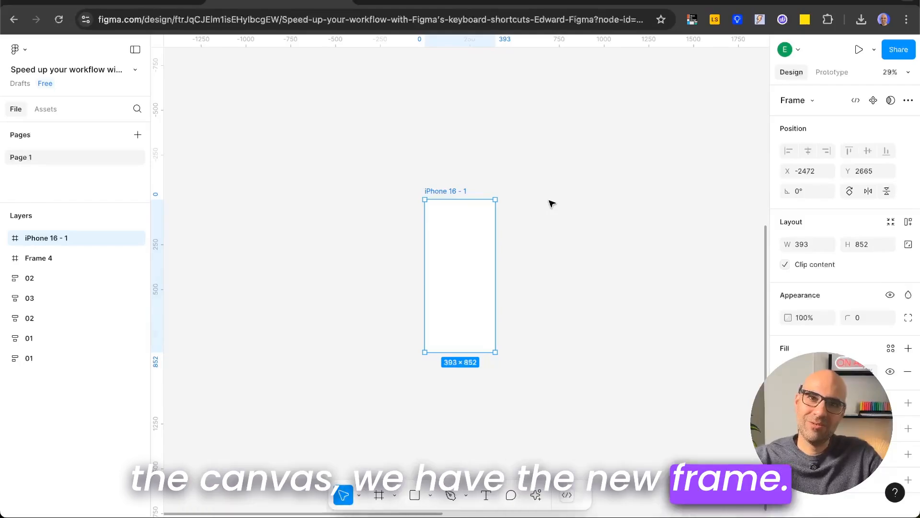
Step: Draw a section about 1094 × 1304 on the canvas to the left of the iPhone 16 frame
{"action": "left_click", "coordinate": [569, 248]}
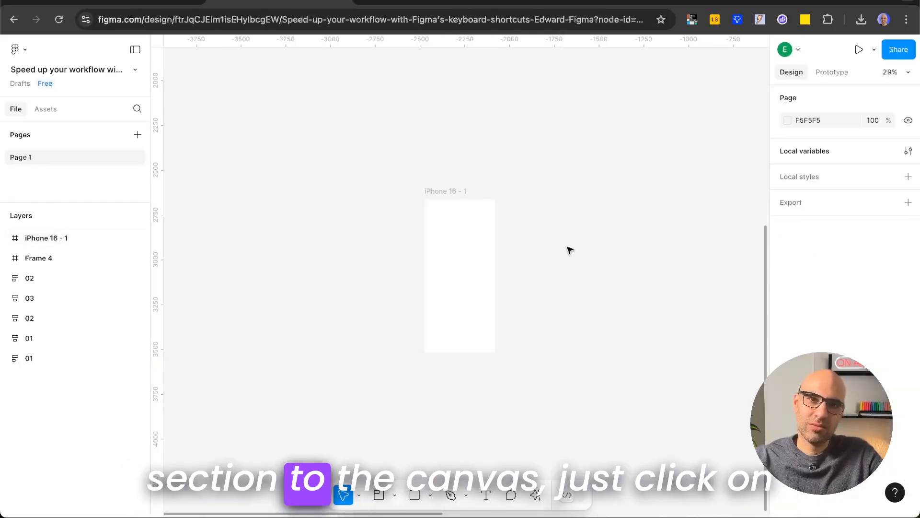
{"action": "key", "text": "shift+s"}
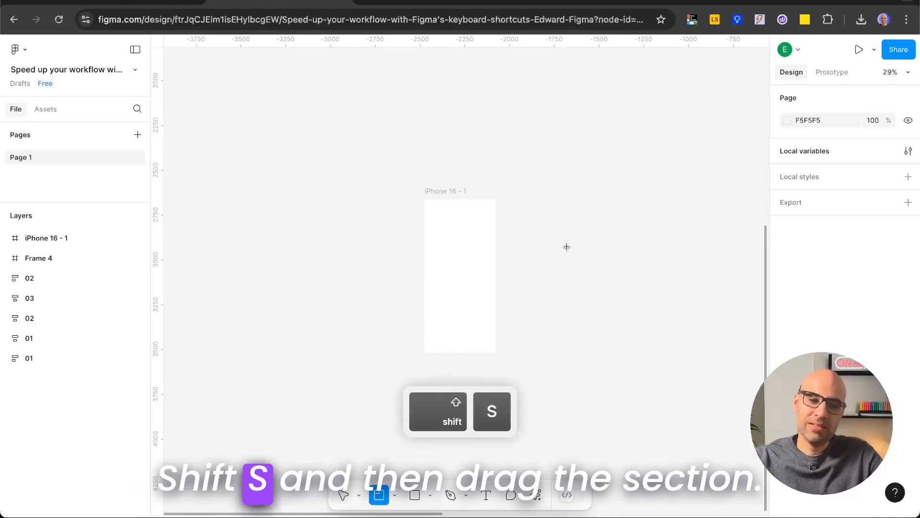
{"action": "left_click_drag", "start_coordinate": [176, 104], "coordinate": [372, 338]}
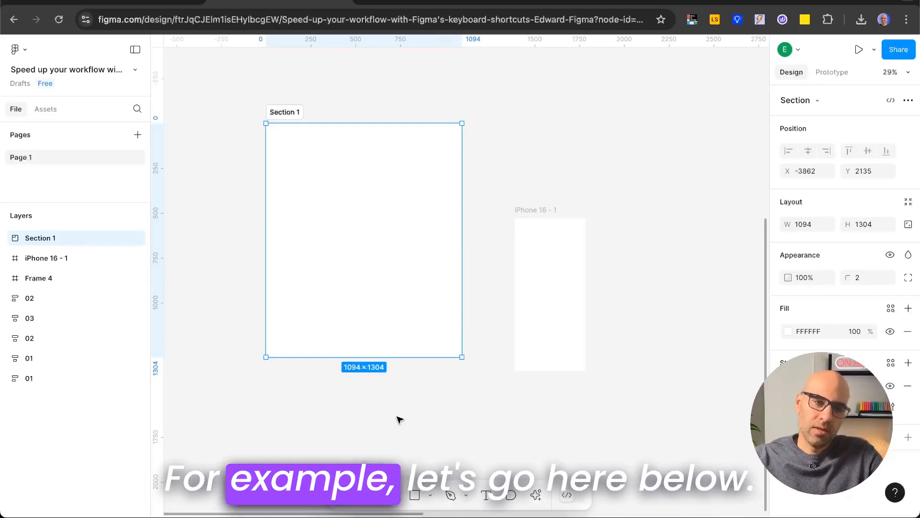
Step: Draw a tall rectangle in the empty area below the section and a perfect circle about 874 × 874 to its right
{"action": "scroll", "coordinate": [399, 419], "scroll_direction": "down", "scroll_amount": 10}
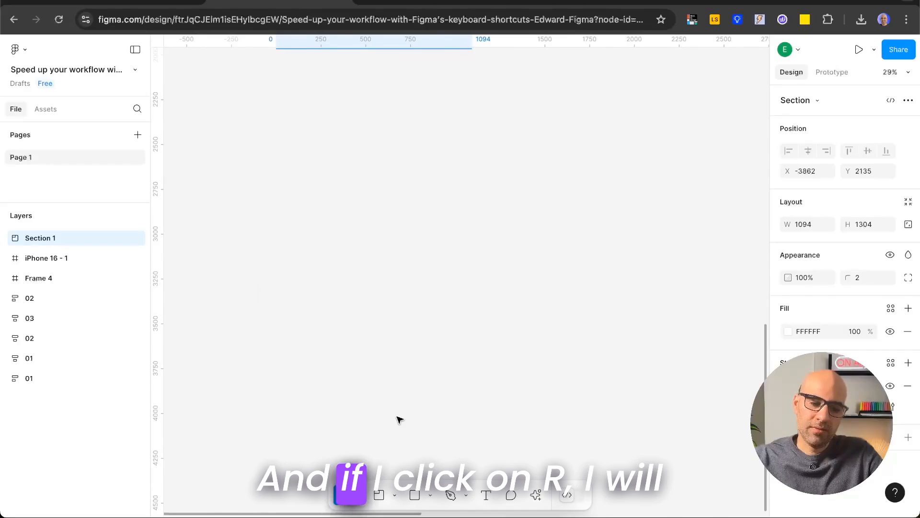
{"action": "left_click_drag", "start_coordinate": [317, 113], "coordinate": [500, 340]}
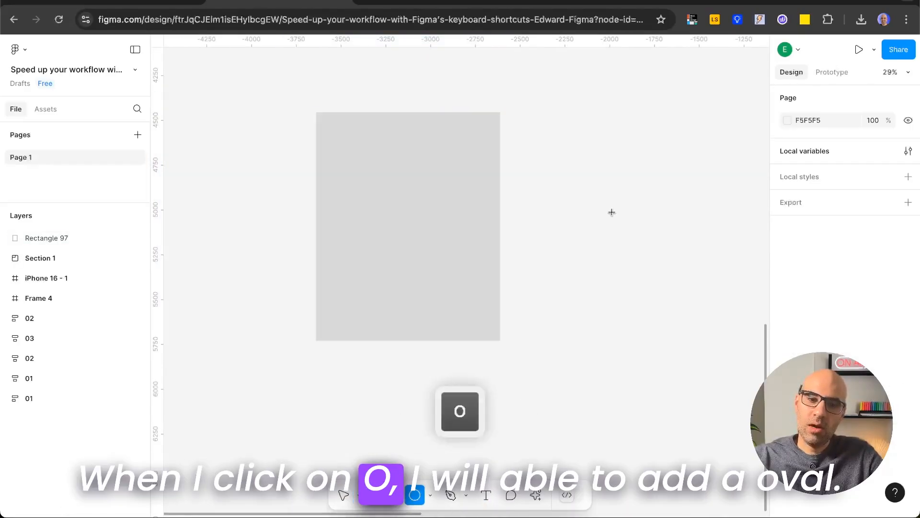
{"action": "mouse_move", "coordinate": [562, 161]}
{"action": "left_mouse_down"}
{"action": "mouse_move", "coordinate": [715, 314]}
{"action": "mouse_move", "coordinate": [671, 269]}
{"action": "mouse_move", "coordinate": [695, 299]}
{"action": "mouse_move", "coordinate": [701, 337]}
{"action": "left_mouse_up"}
{"action": "key", "text": "shift"}
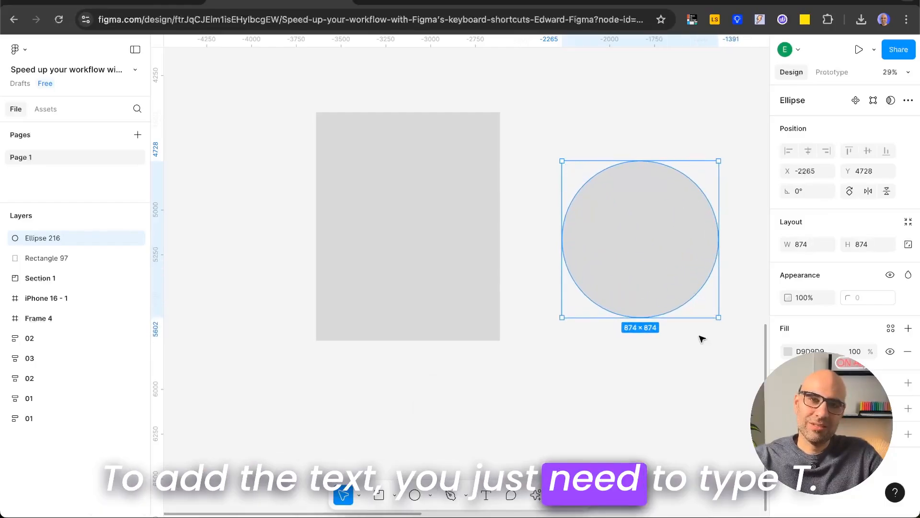
Step: Add a text layer reading "text" below the rectangle
{"action": "key", "text": "t"}
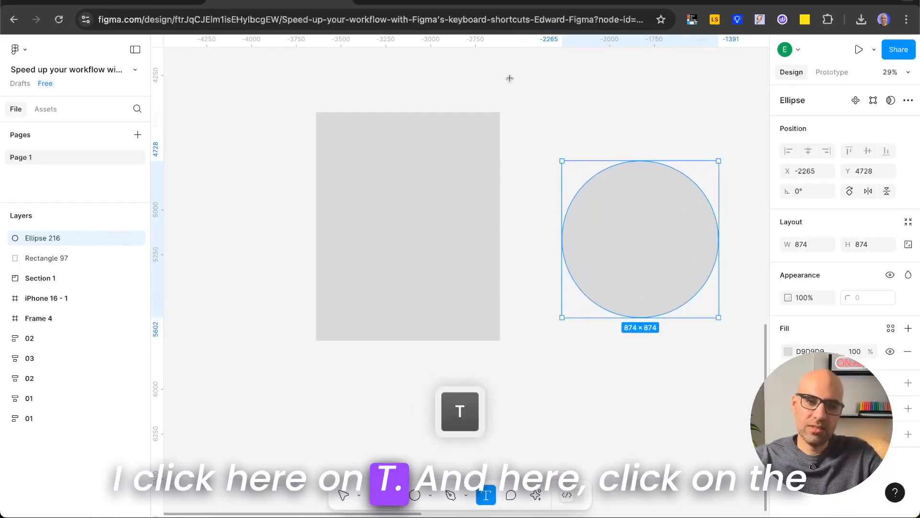
{"action": "left_click", "coordinate": [277, 401]}
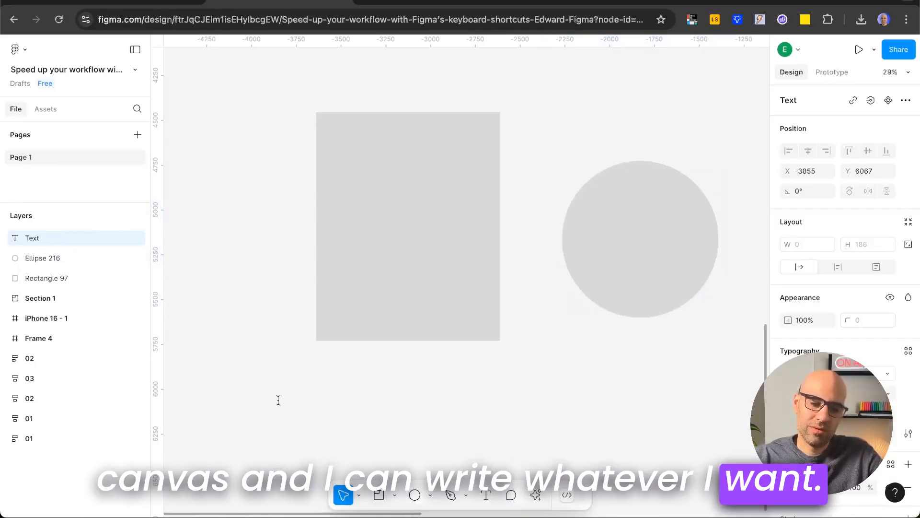
{"action": "type", "text": "text"}
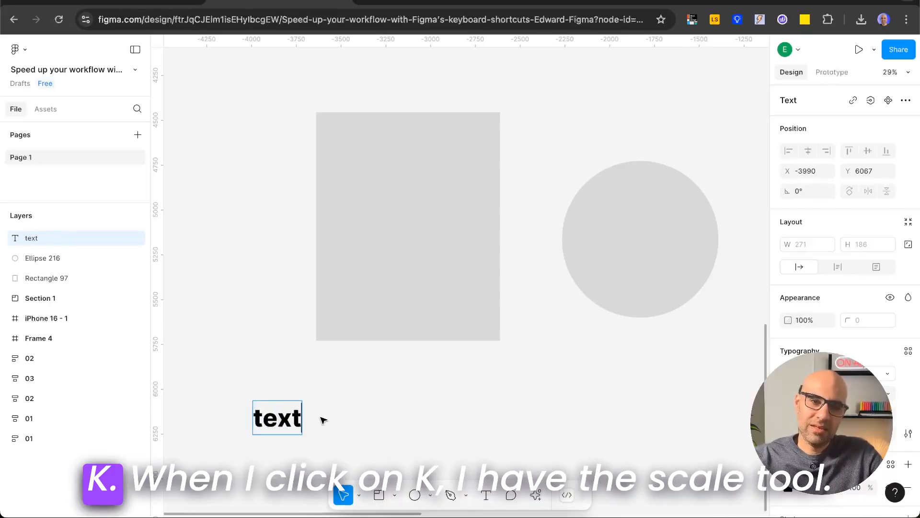
{"action": "key", "text": "Escape"}
Step: Scale the rectangle proportionally to about 983 × 1220 with the Scale tool, and resize it freely with the Move tool
{"action": "key", "text": "k"}
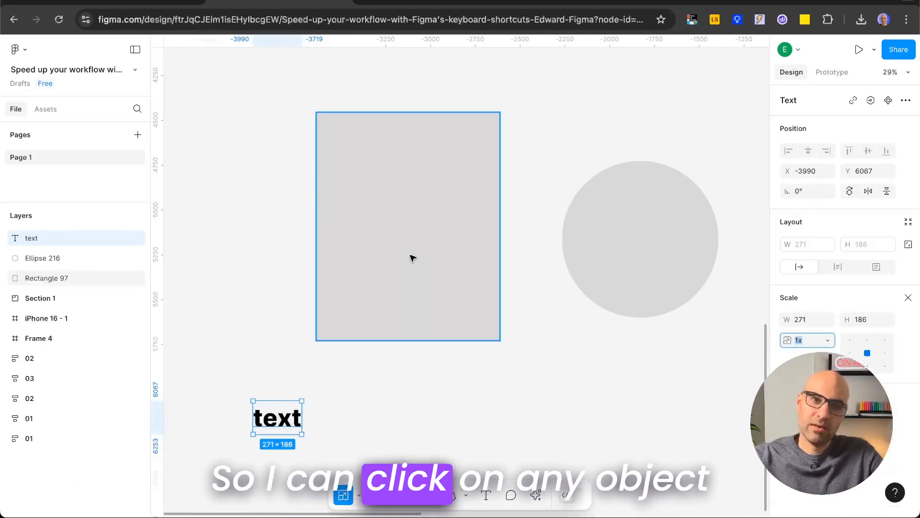
{"action": "left_click", "coordinate": [411, 269]}
{"action": "mouse_move", "coordinate": [502, 342]}
{"action": "left_mouse_down"}
{"action": "mouse_move", "coordinate": [584, 444]}
{"action": "mouse_move", "coordinate": [489, 330]}
{"action": "left_mouse_up"}
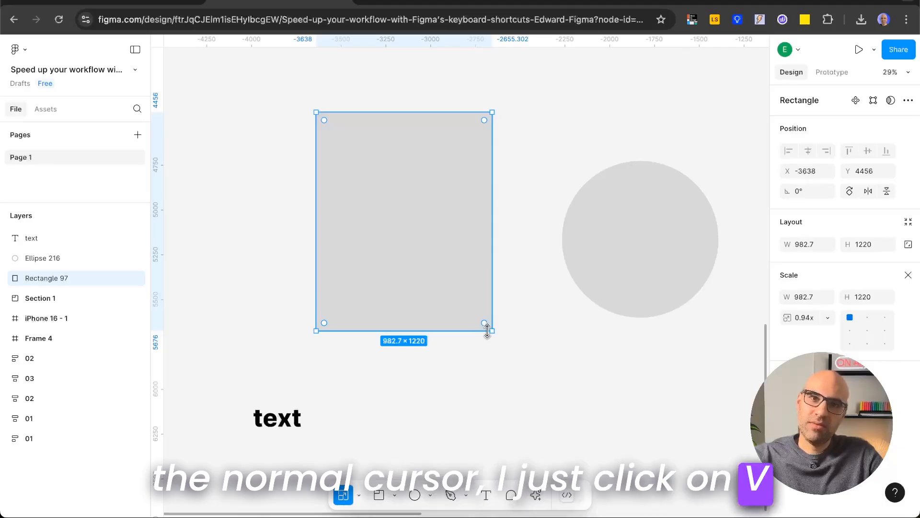
{"action": "key", "text": "v"}
{"action": "left_click_drag", "start_coordinate": [490, 331], "coordinate": [495, 359]}
{"action": "key", "text": "k"}
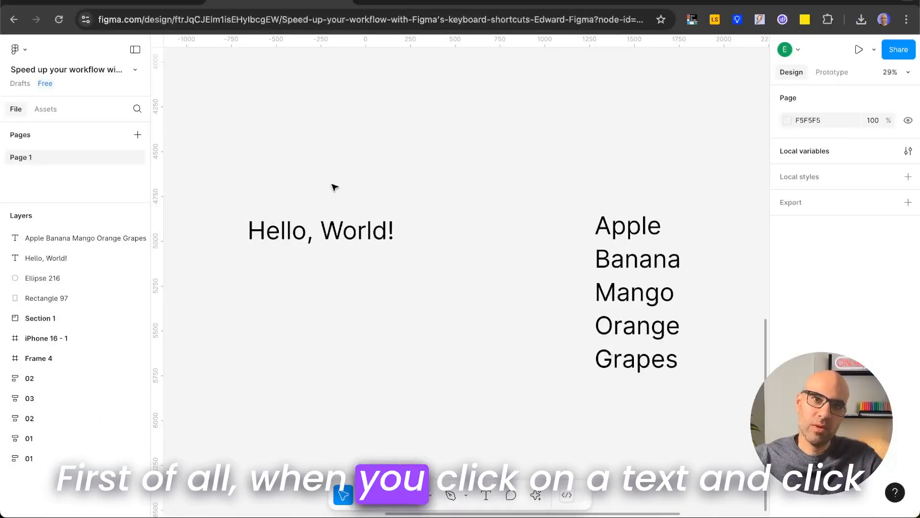
Step: Make the "Hello, World!" text bold and underlined
{"action": "left_click", "coordinate": [341, 225]}
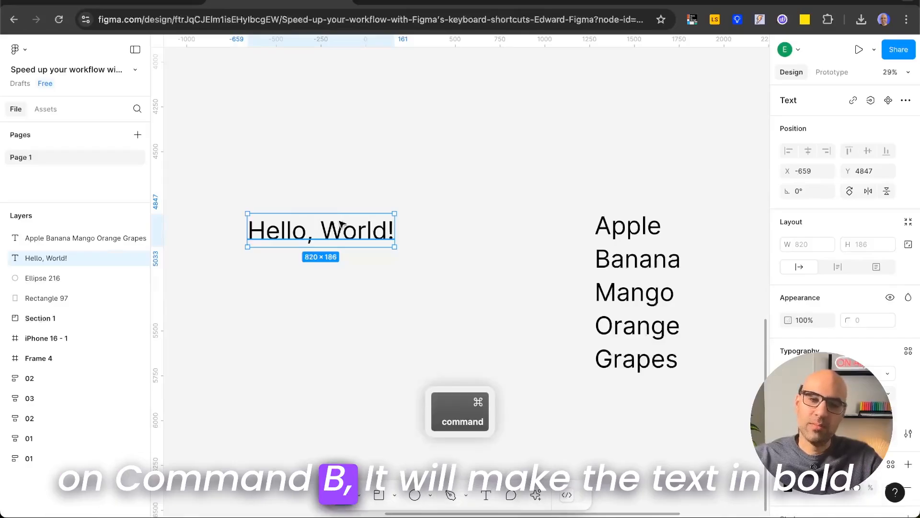
{"action": "key", "text": "super+b"}
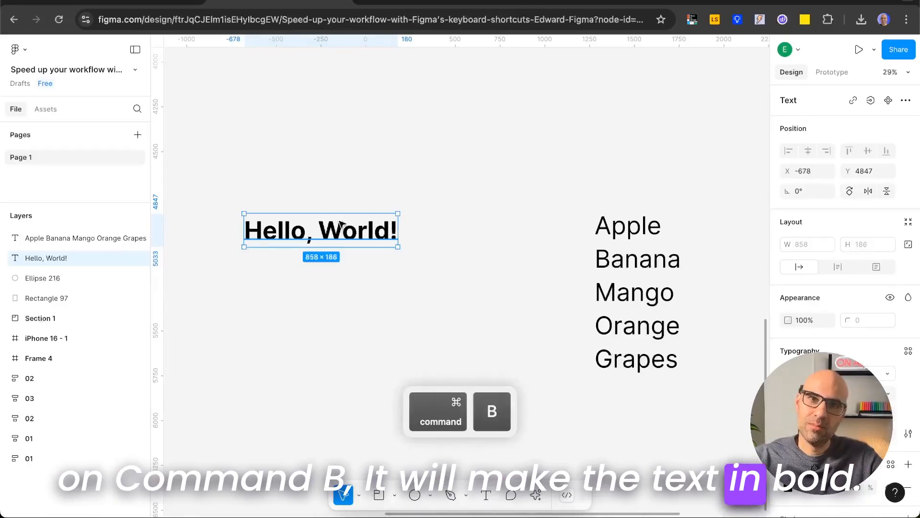
{"action": "key", "text": "super+u"}
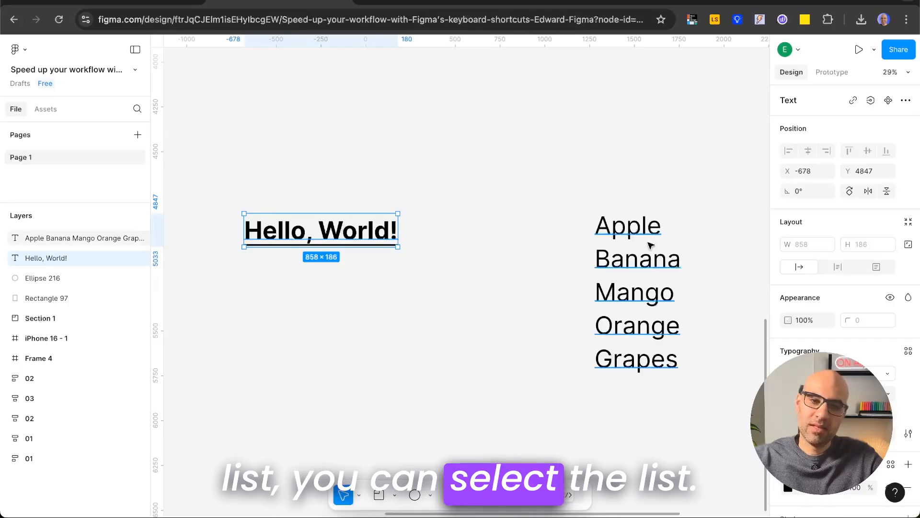
Step: Move the fruit list closer to "Hello, World!", try bullet points on it, and format it as a numbered list instead
{"action": "left_click_drag", "start_coordinate": [649, 246], "coordinate": [567, 237]}
{"action": "key", "text": "super+shift+8"}
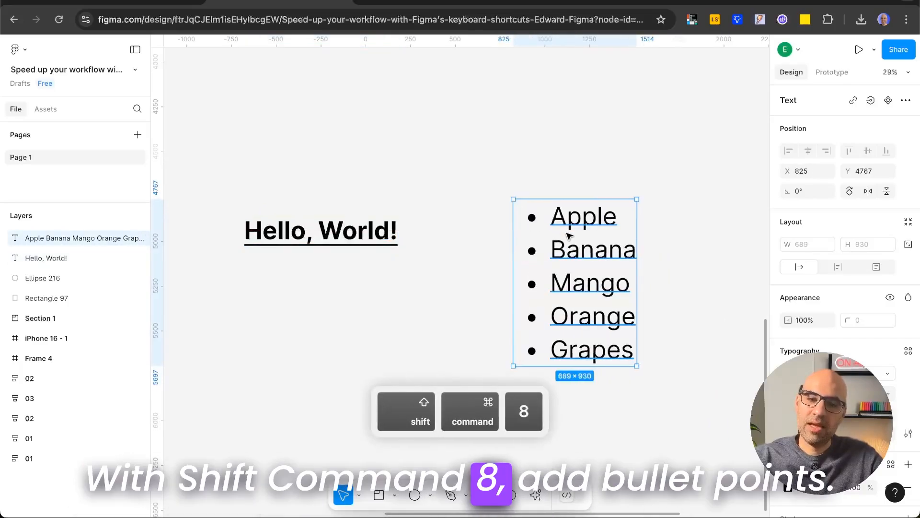
{"action": "key", "text": "super+shift+8"}
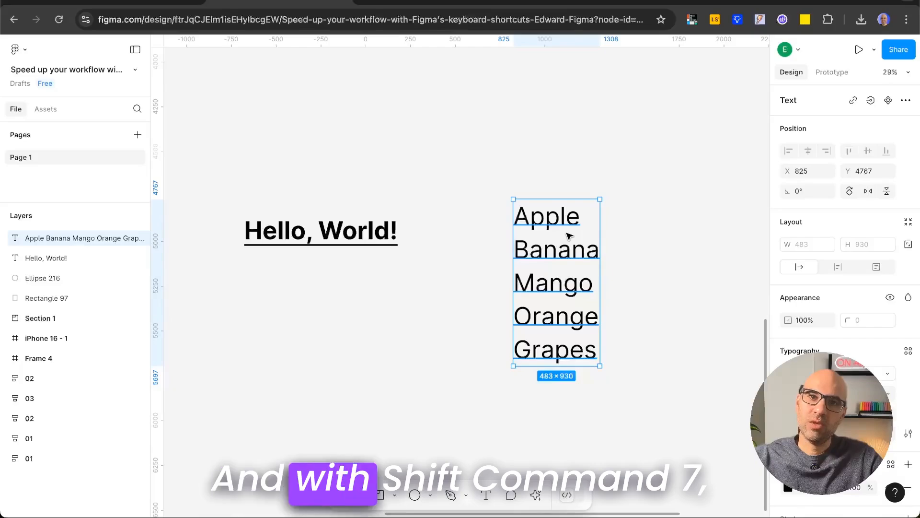
{"action": "key", "text": "super+shift+7"}
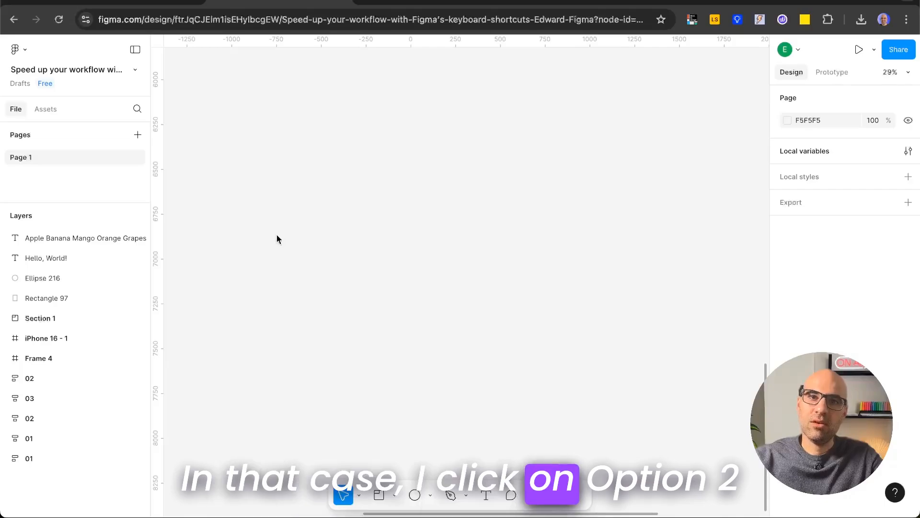
Step: View the available asset libraries and return to the file's pages and layers
{"action": "key", "text": "alt"}
{"action": "key", "text": "alt+2"}
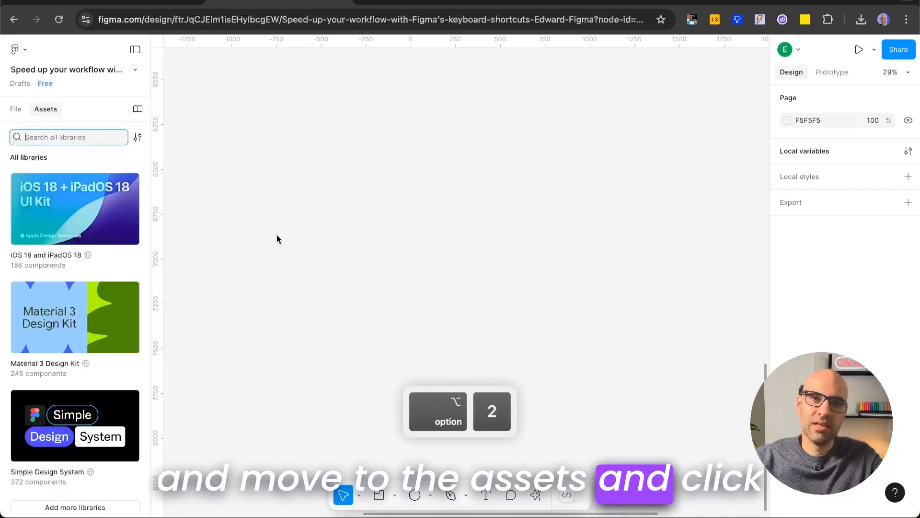
{"action": "key", "text": "alt+1"}
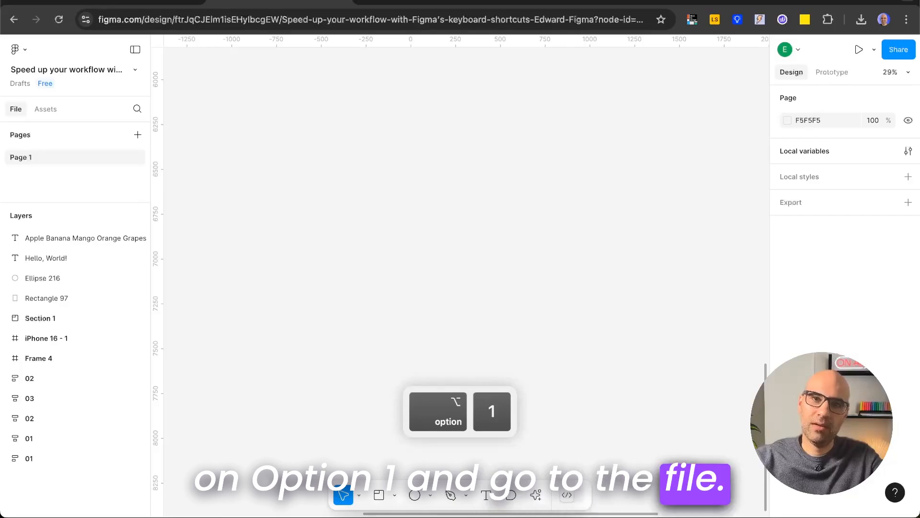
{"action": "key", "text": "alt+2"}
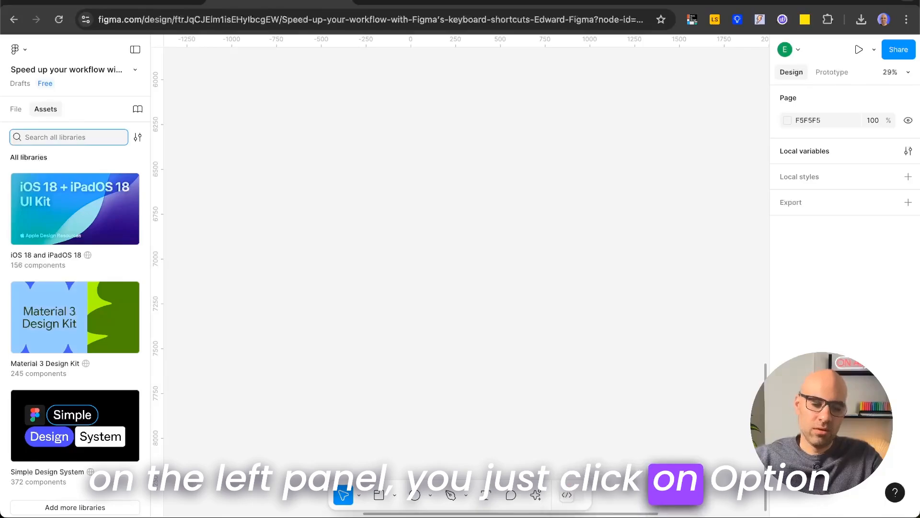
{"action": "key", "text": "alt+3"}
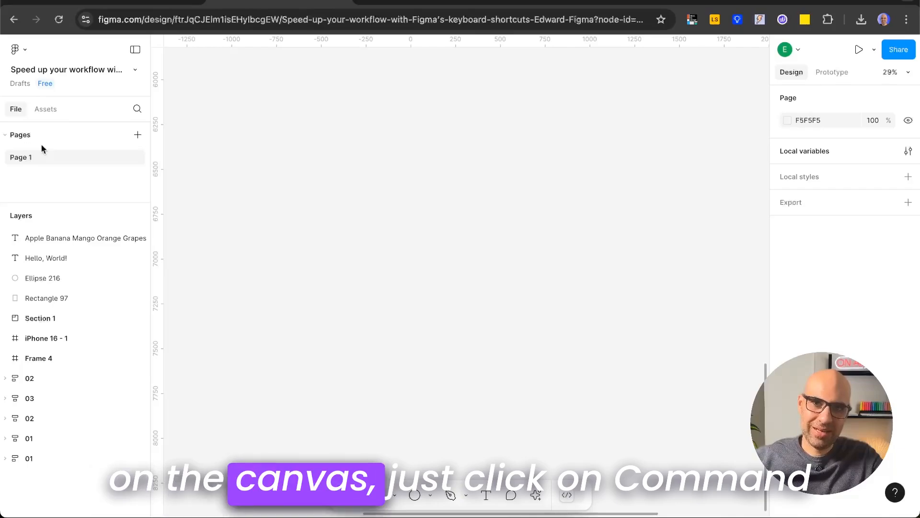
Step: Search the page for "hello"
{"action": "key", "text": "super+f"}
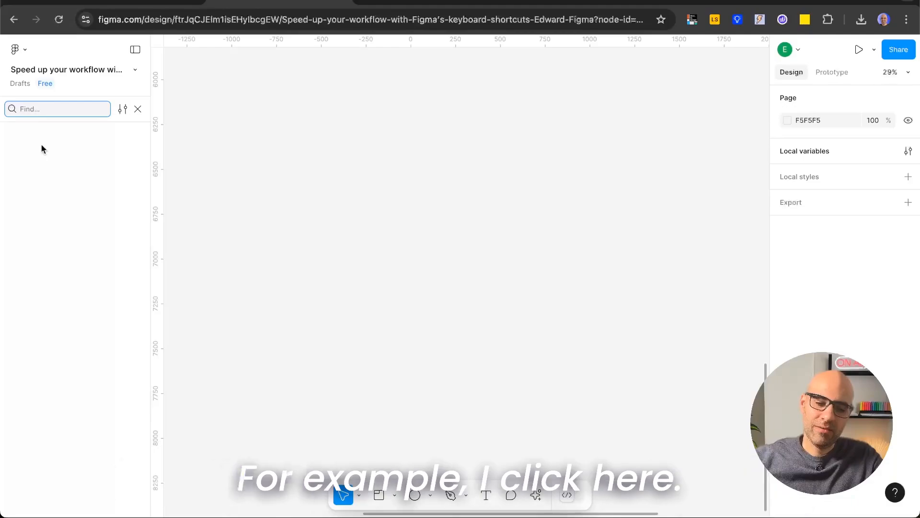
{"action": "type", "text": "hello"}
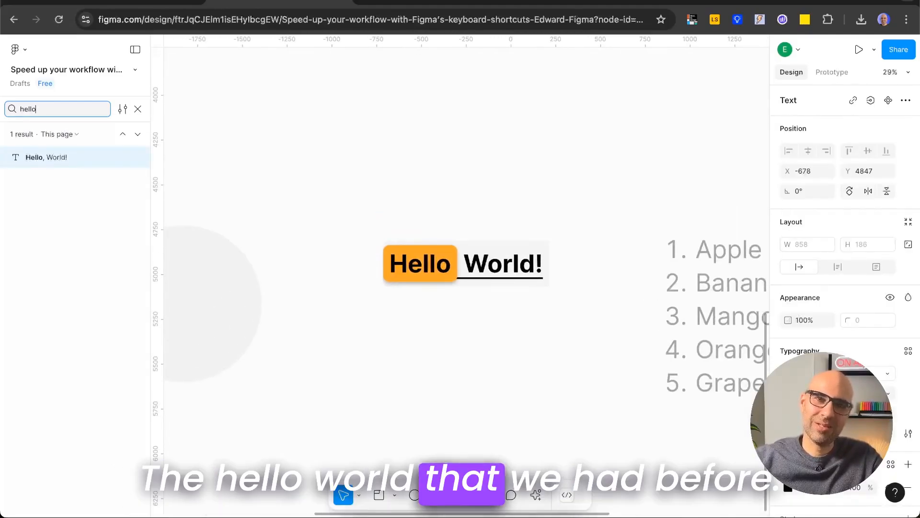
{"action": "left_click", "coordinate": [258, 228]}
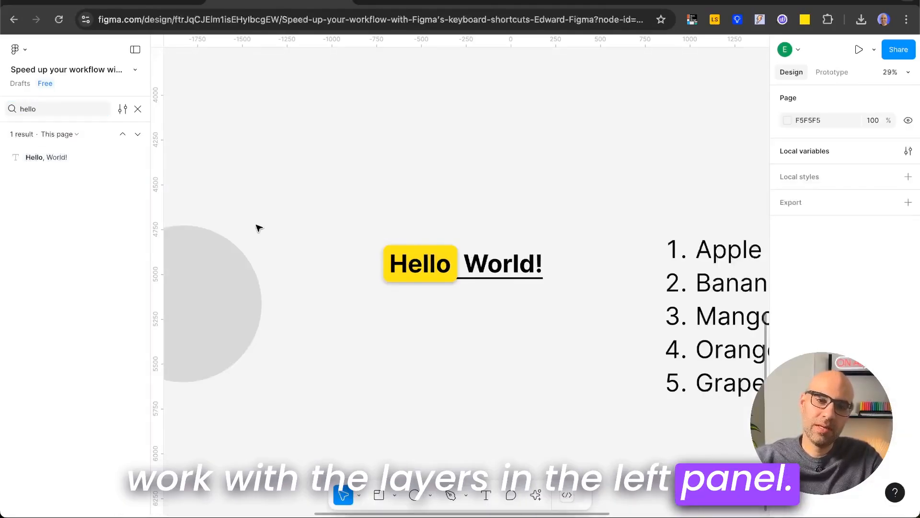
Step: Close the search and select the direct child layers of the "My Finances" screen frame 01
{"action": "scroll", "coordinate": [465, 352], "scroll_direction": "down", "scroll_amount": 8}
{"action": "scroll", "coordinate": [440, 225], "scroll_direction": "up", "scroll_amount": 5}
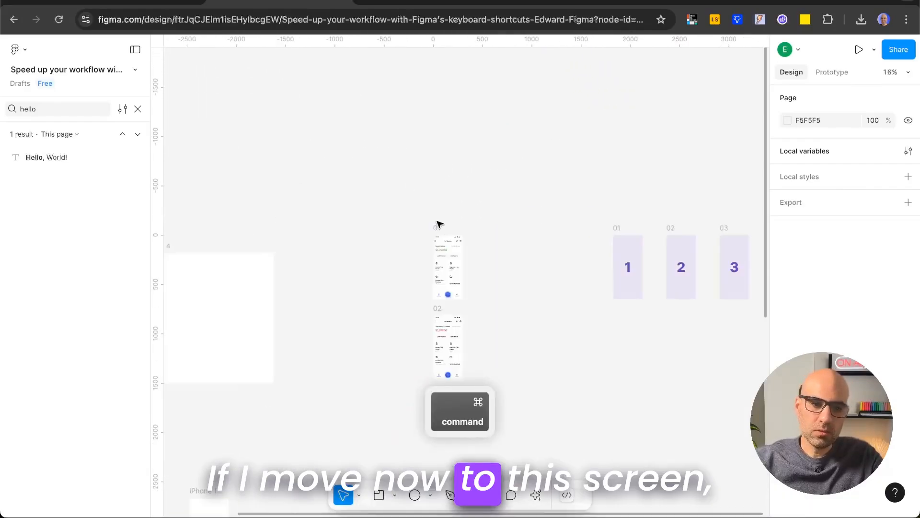
{"action": "left_click", "coordinate": [439, 226]}
{"action": "scroll", "coordinate": [432, 226], "scroll_direction": "up", "scroll_amount": 5}
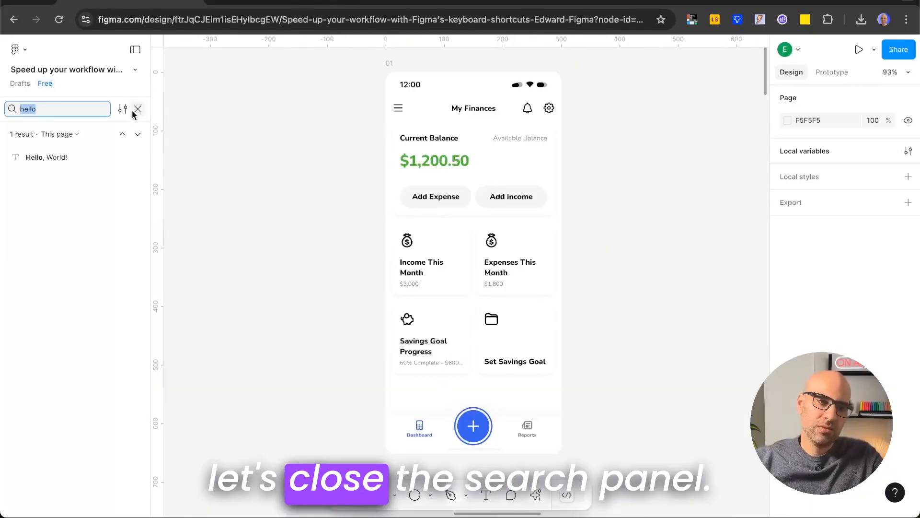
{"action": "left_click", "coordinate": [388, 63]}
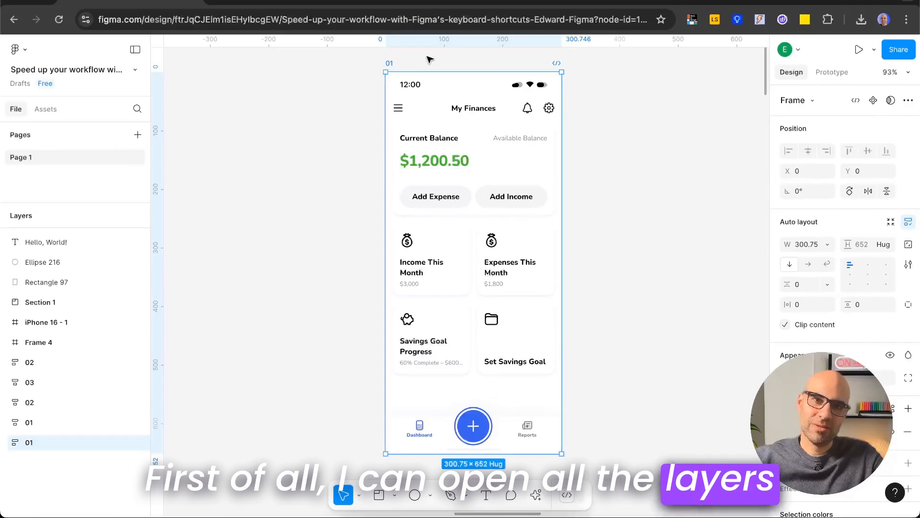
{"action": "key", "text": "Return"}
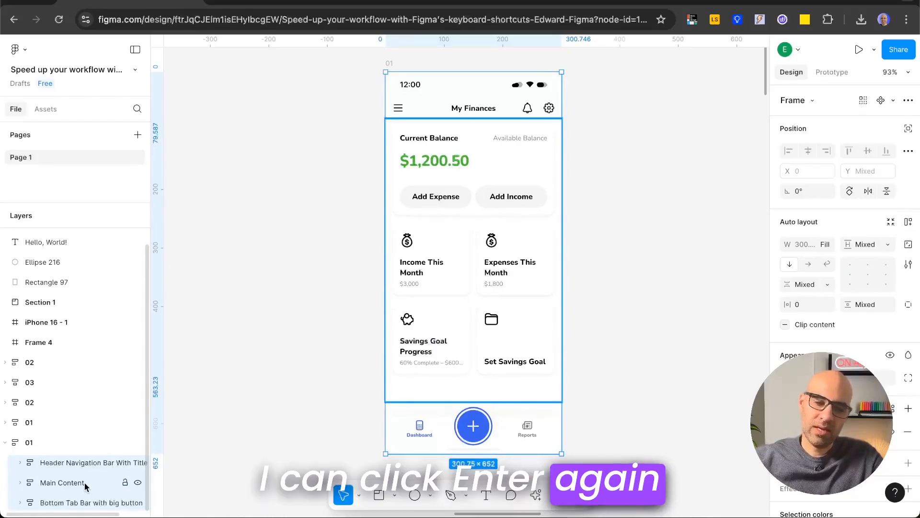
Step: Select the nested layers one level deeper inside screen frame 01, and move the selection back up to the parent frame
{"action": "key", "text": "Return"}
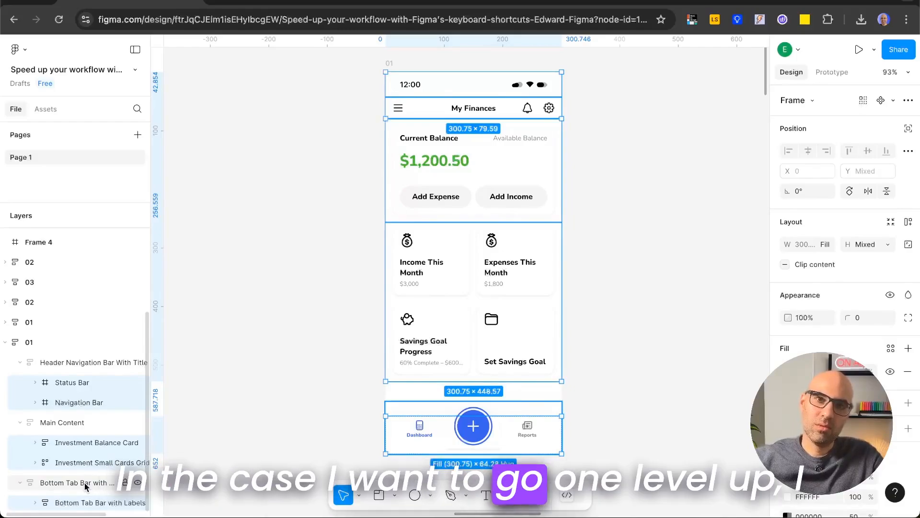
{"action": "key", "text": "shift+Return"}
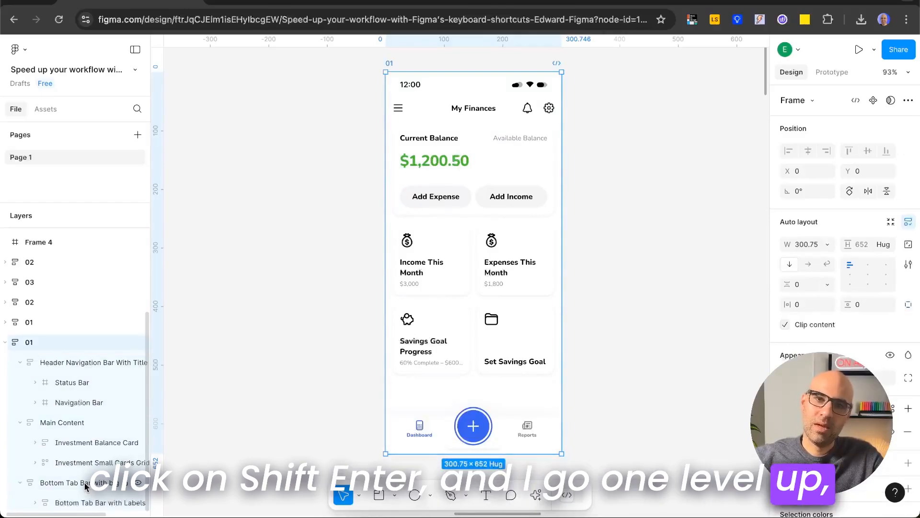
{"action": "key", "text": "shift+Return"}
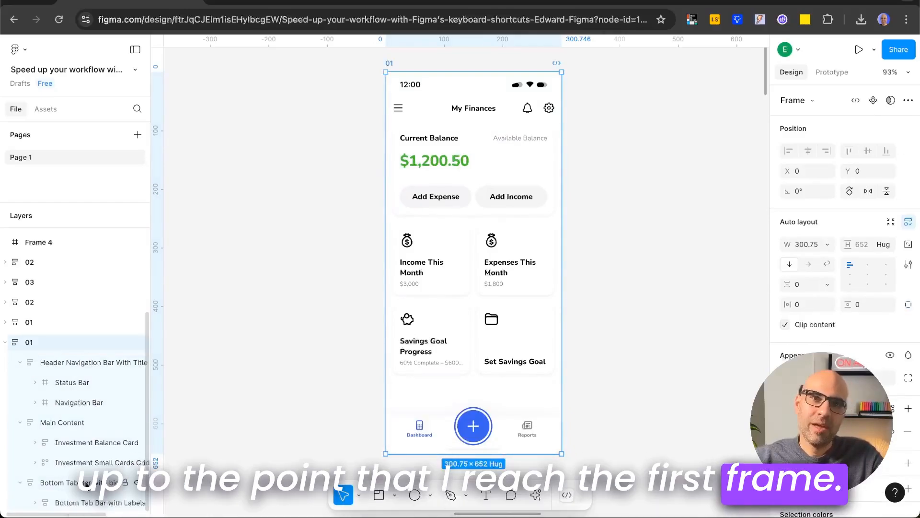
Step: Hide and show the header navigation bar layer in frame 01, and lock and unlock it
{"action": "left_click", "coordinate": [73, 364]}
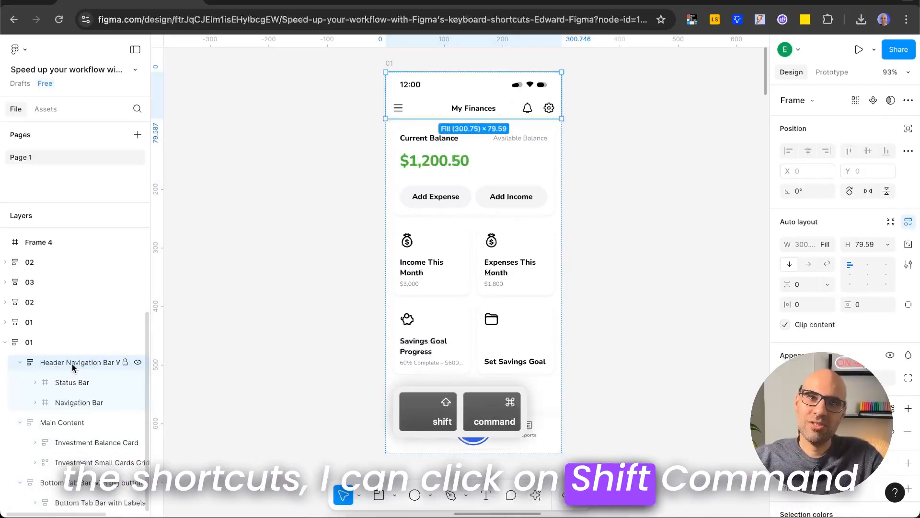
{"action": "key", "text": "shift+super+h"}
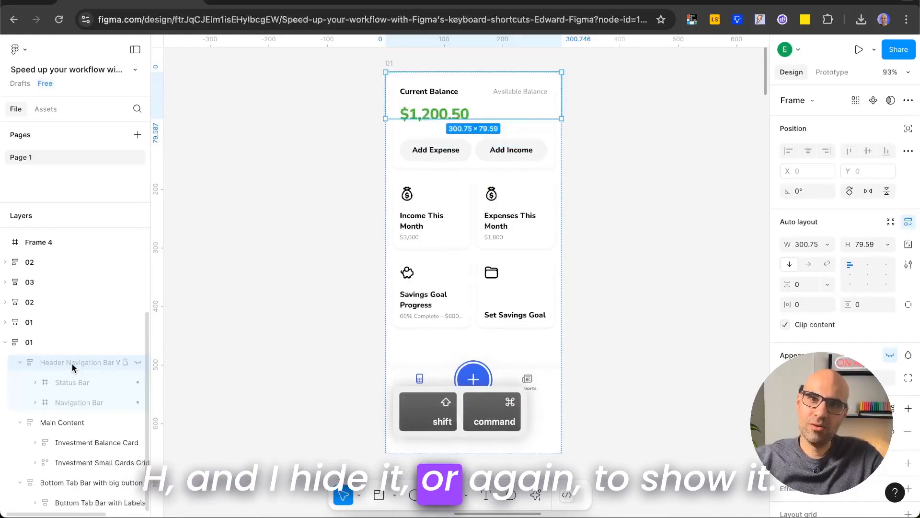
{"action": "key", "text": "shift+super+h"}
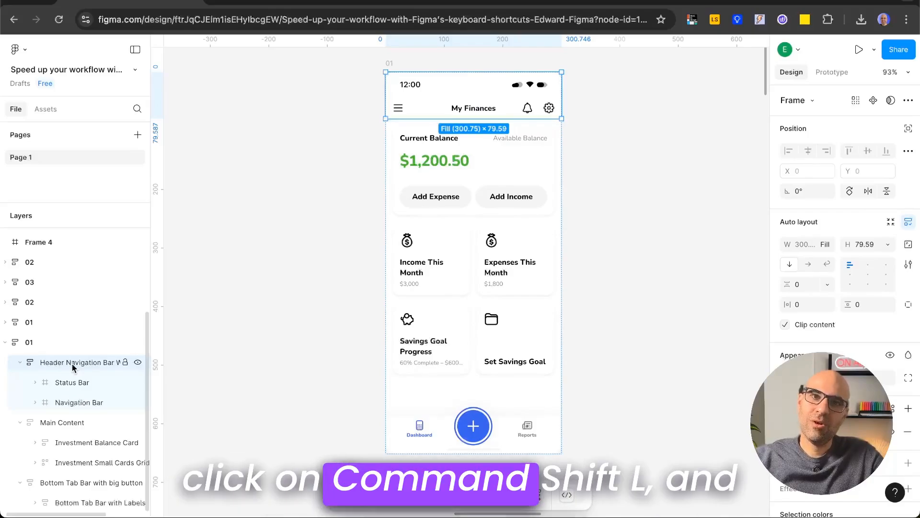
{"action": "key", "text": "shift+super+l"}
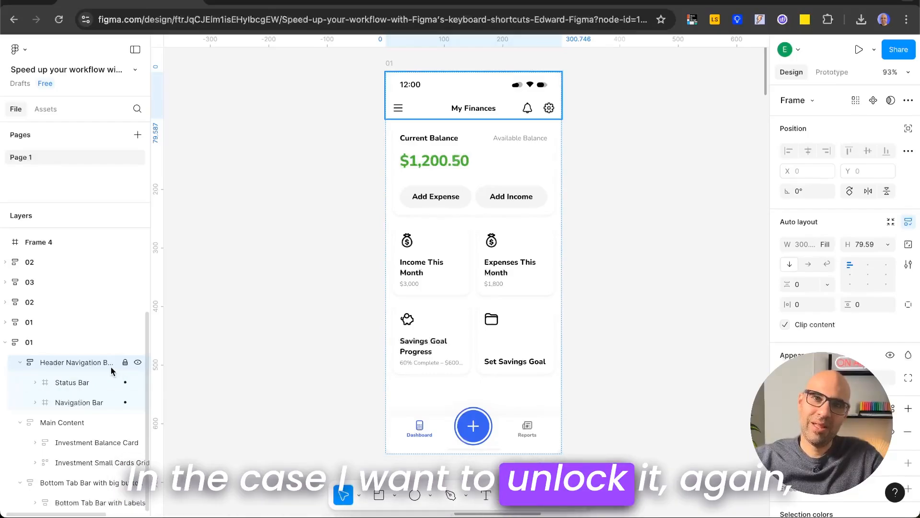
{"action": "key", "text": "shift+super+l"}
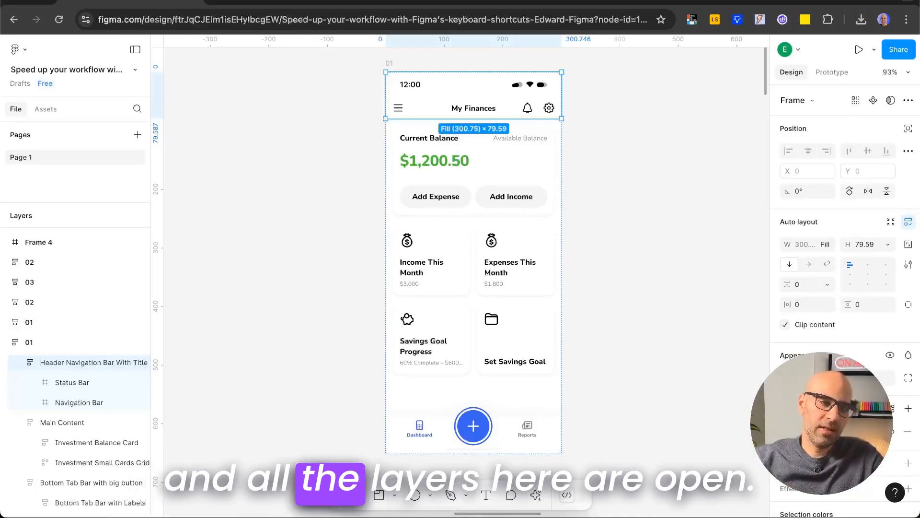
Step: Expand several numbered frames in the layer list, clear the selection and collapse all layers
{"action": "left_click", "coordinate": [5, 303]}
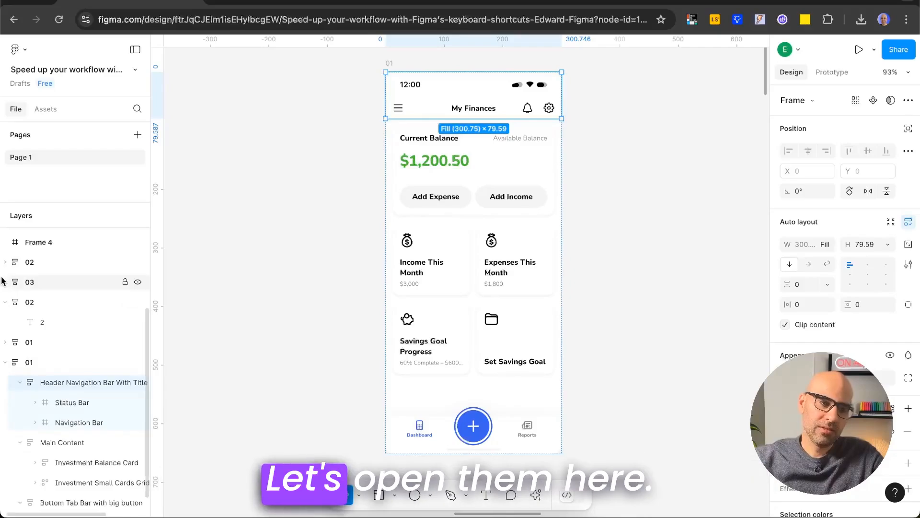
{"action": "left_click", "coordinate": [6, 262]}
{"action": "left_click", "coordinate": [612, 262]}
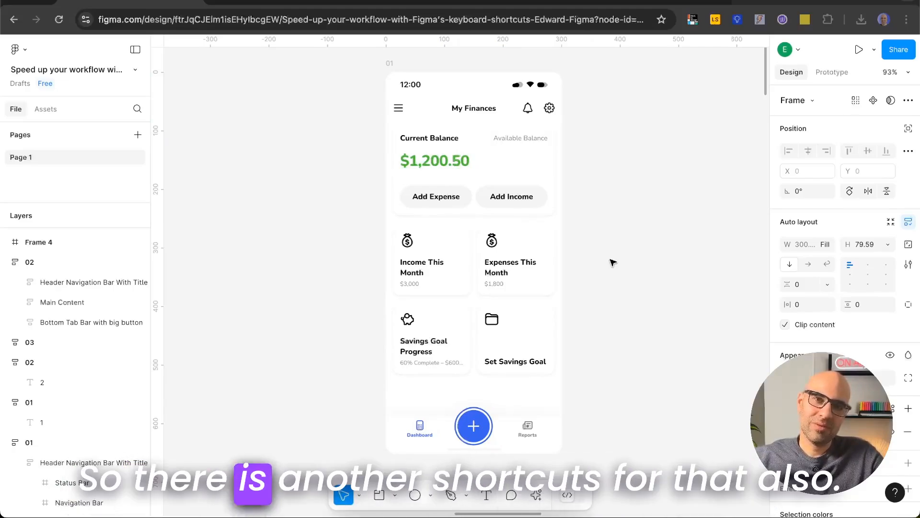
{"action": "left_click", "coordinate": [613, 263]}
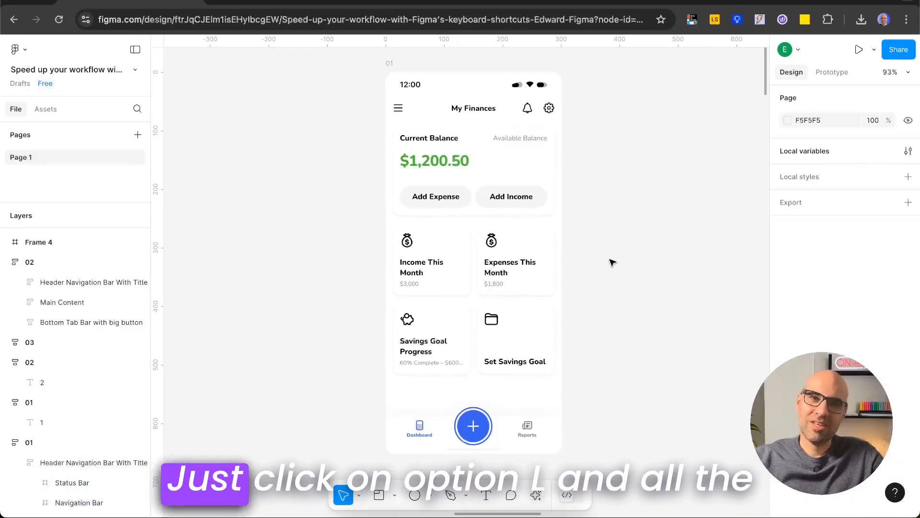
{"action": "key", "text": "alt+l"}
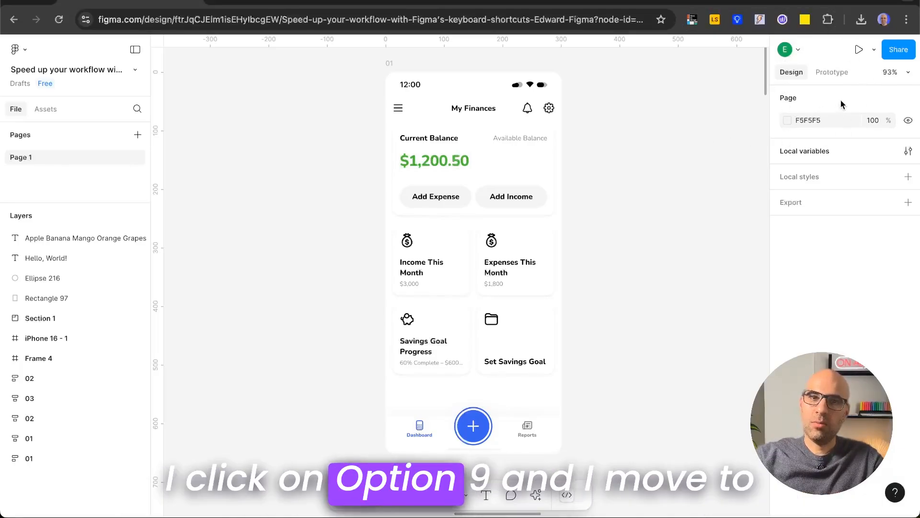
Step: View the prototype settings and return to the design settings, switching between the two repeatedly
{"action": "key", "text": "alt+9"}
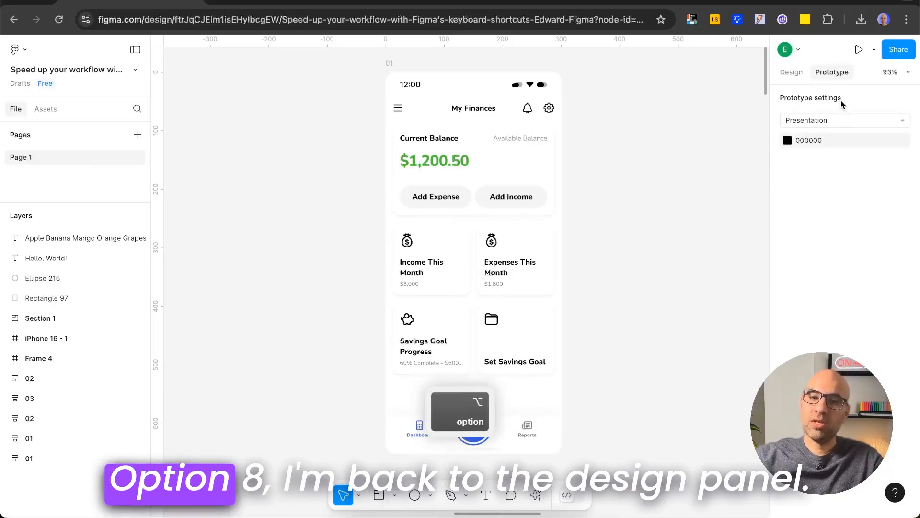
{"action": "key", "text": "alt+8"}
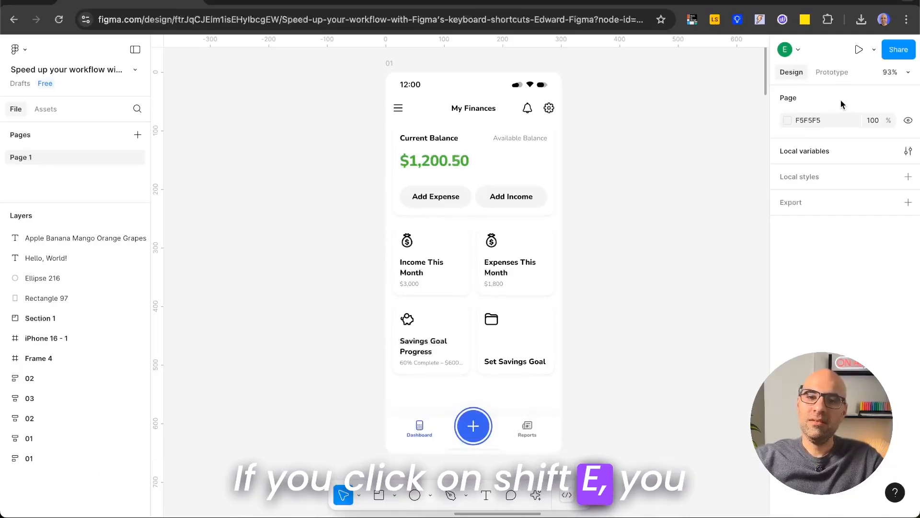
{"action": "key", "text": "shift+e"}
{"action": "key", "text": "shift+e"}
{"action": "key", "text": "shift+e"}
{"action": "key", "text": "shift+e"}
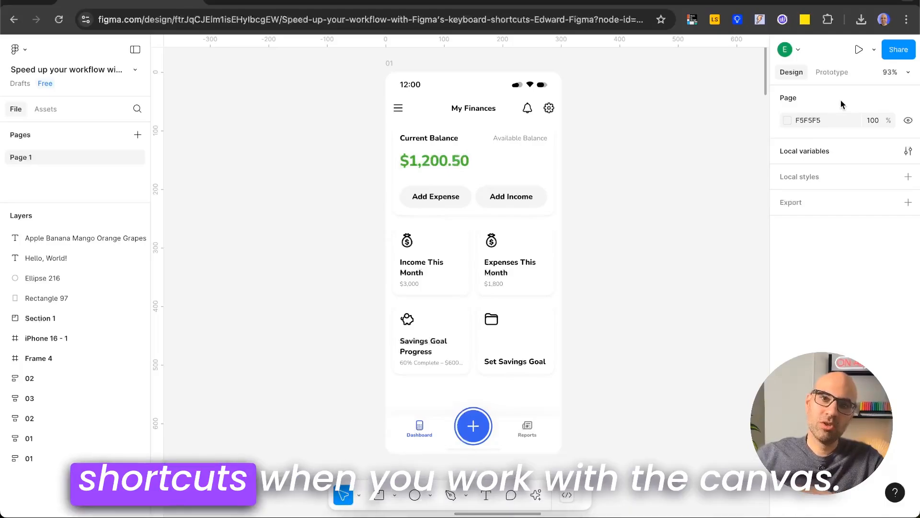
Step: Fit all canvas elements in view, select the "My Finances" screen frame 02 and zoom to it
{"action": "scroll", "coordinate": [622, 314], "scroll_direction": "down", "scroll_amount": 1}
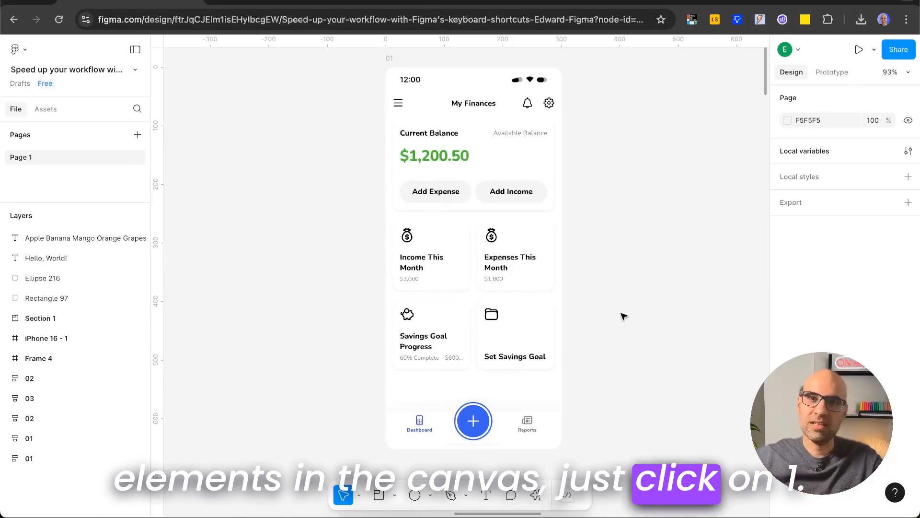
{"action": "key", "text": "shift+1"}
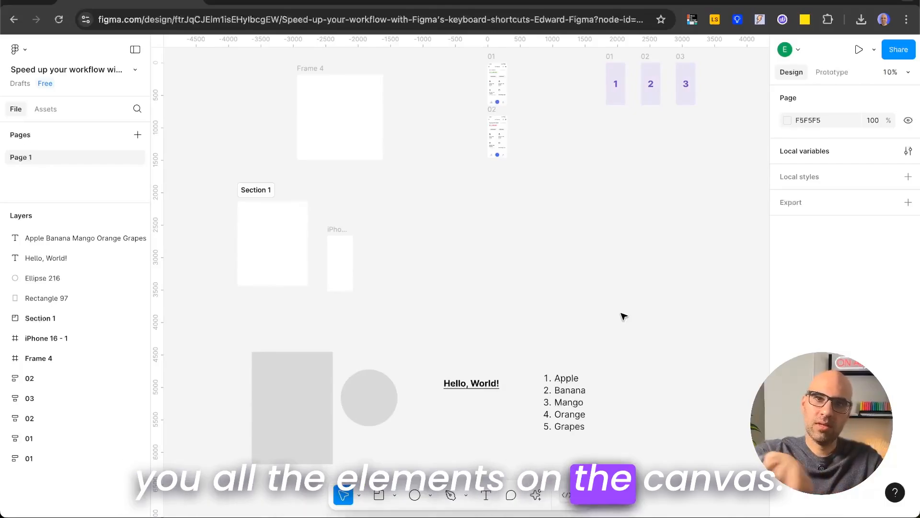
{"action": "left_click", "coordinate": [494, 114]}
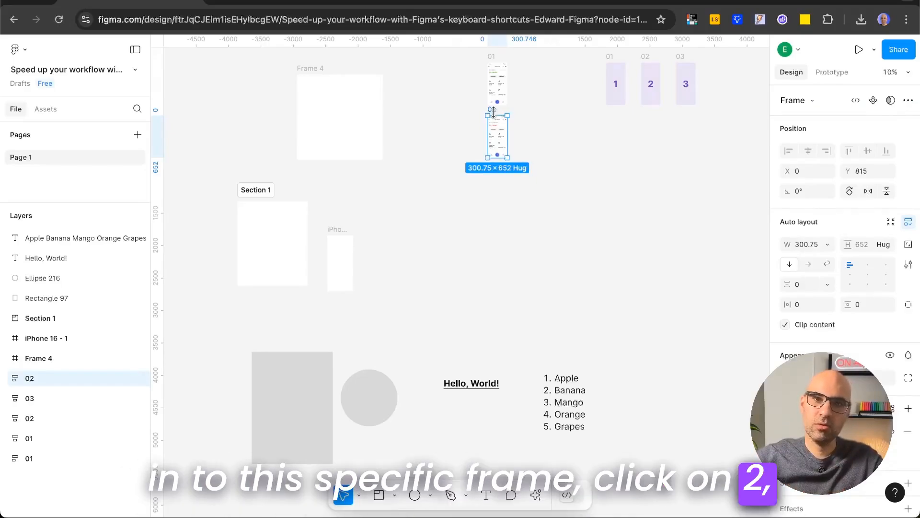
{"action": "key", "text": "shift+2"}
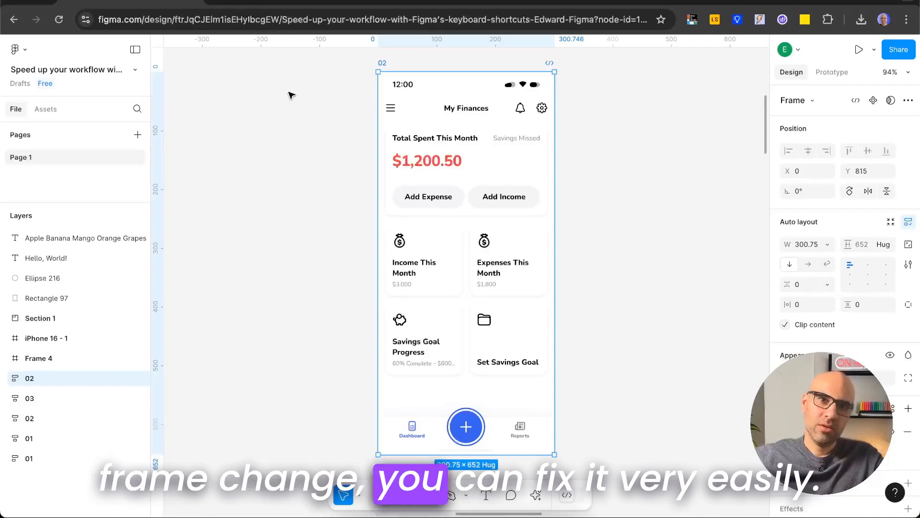
Step: Enable number keys for opacity in the preferences and try 20% and 30% opacity on frame 02 before setting it to 40%
{"action": "left_click", "coordinate": [19, 49]}
{"action": "mouse_move", "coordinate": [82, 271]}
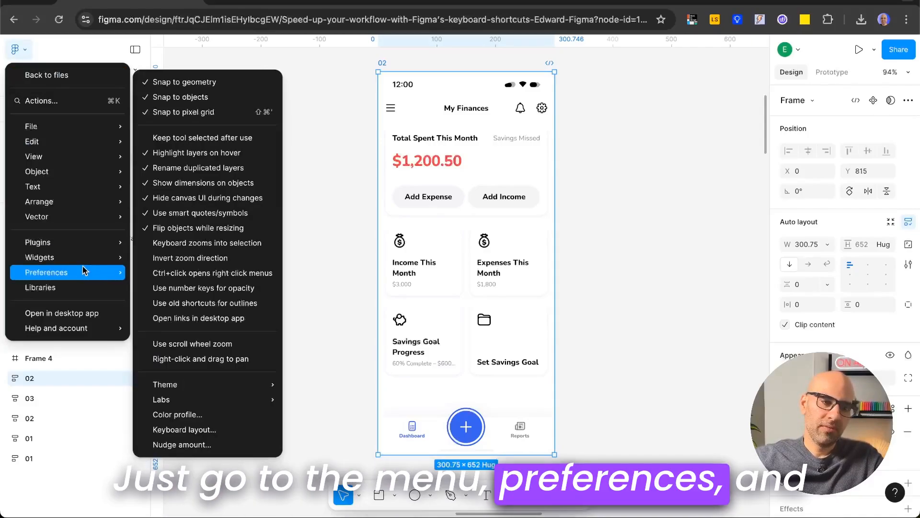
{"action": "left_click", "coordinate": [267, 289]}
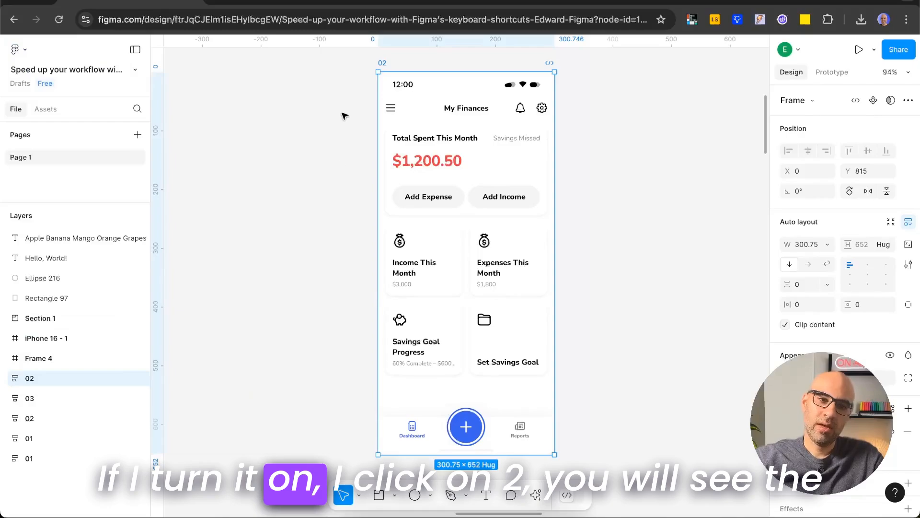
{"action": "key", "text": "2"}
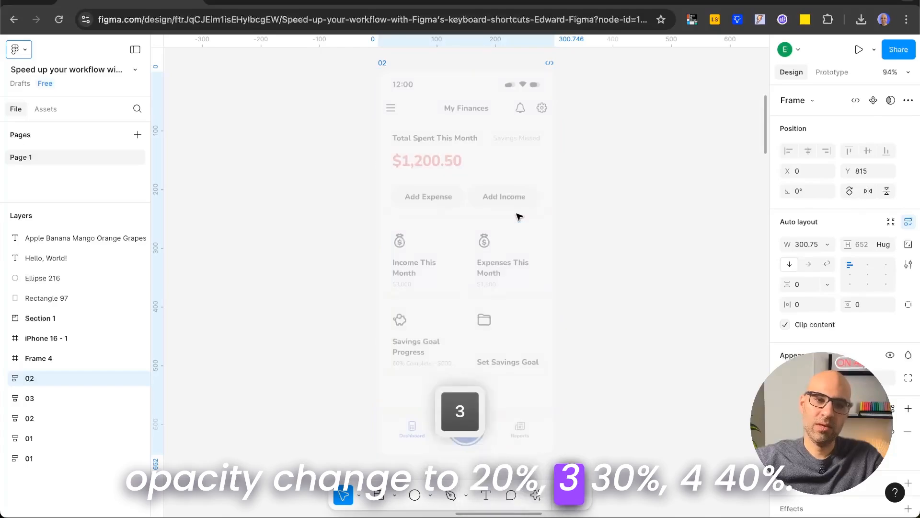
{"action": "key", "text": "4"}
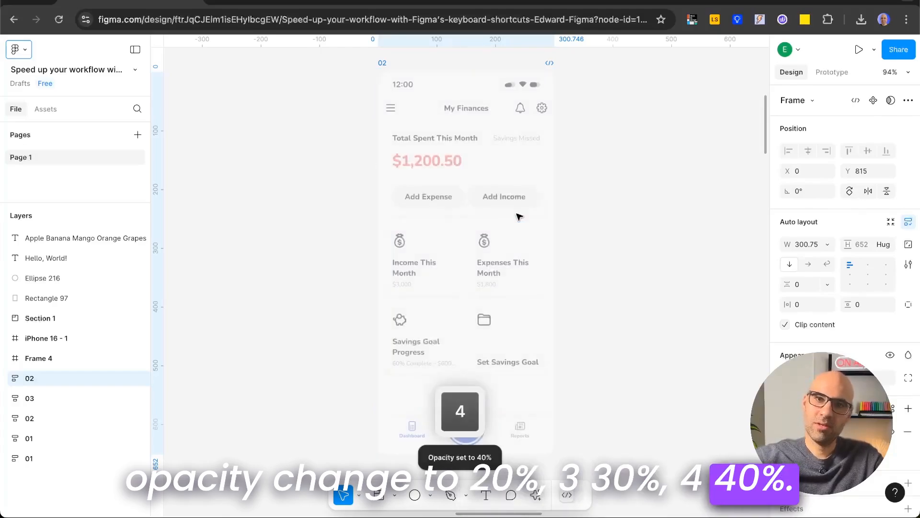
{"action": "key", "text": "0"}
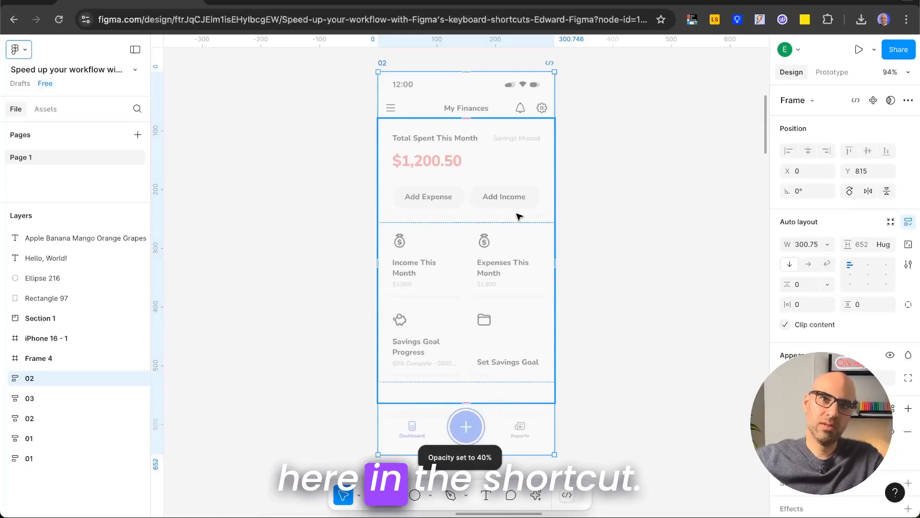
Step: Disable number keys for opacity in the preferences, view the whole canvas and zoom back to the selected frame 02
{"action": "left_click", "coordinate": [19, 49]}
{"action": "mouse_move", "coordinate": [72, 272]}
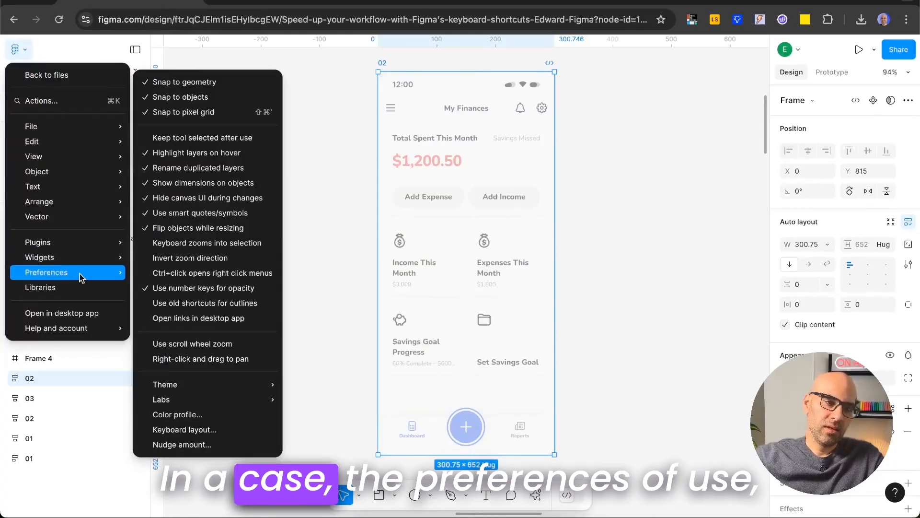
{"action": "left_click", "coordinate": [263, 288]}
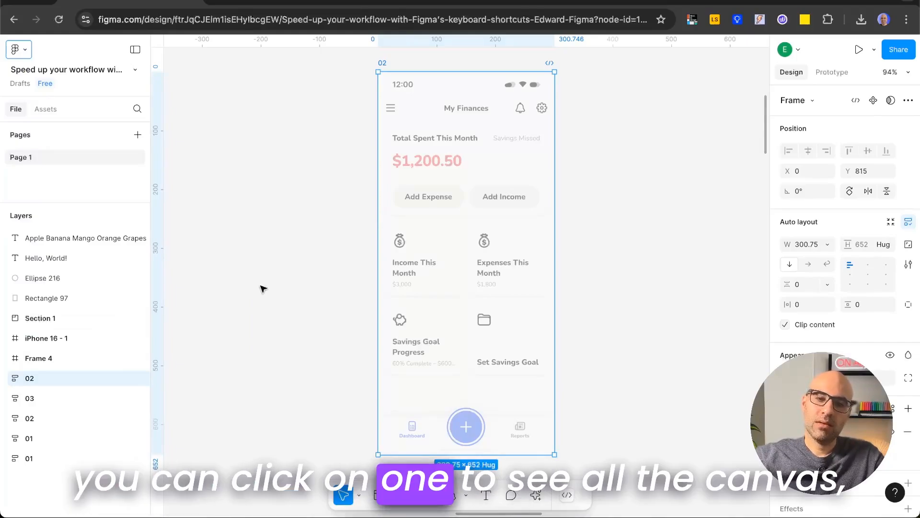
{"action": "key", "text": "shift+1"}
{"action": "key", "text": "shift+2"}
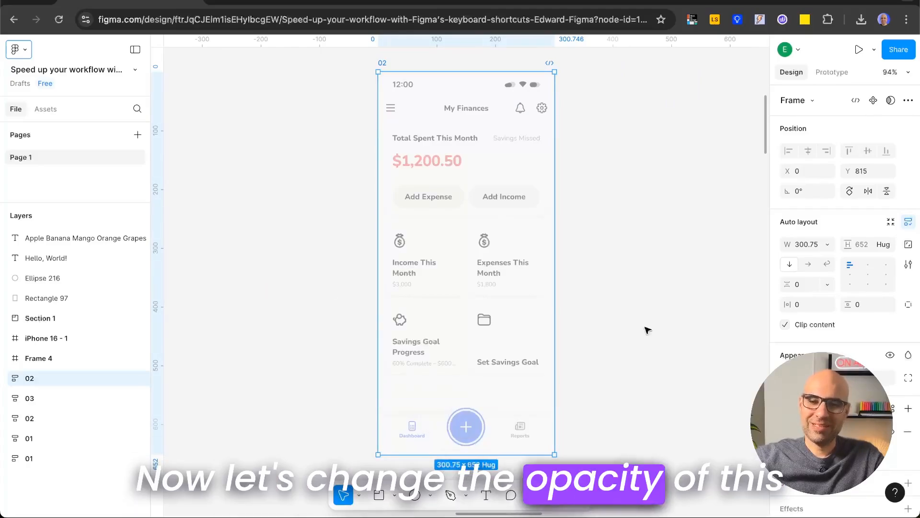
Step: Starting from the purple frame numbered 1, step forward through frames 02 and 03 and return to frame 01
{"action": "key", "text": "1"}
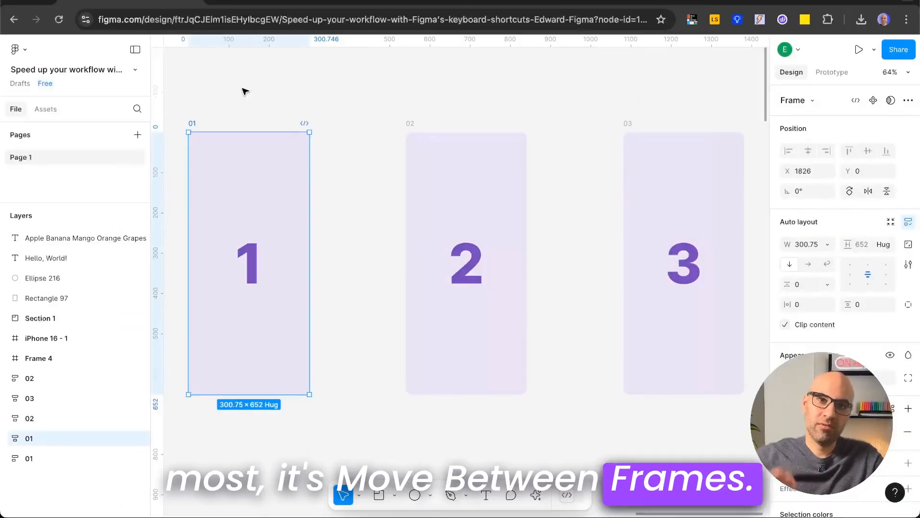
{"action": "key", "text": "n"}
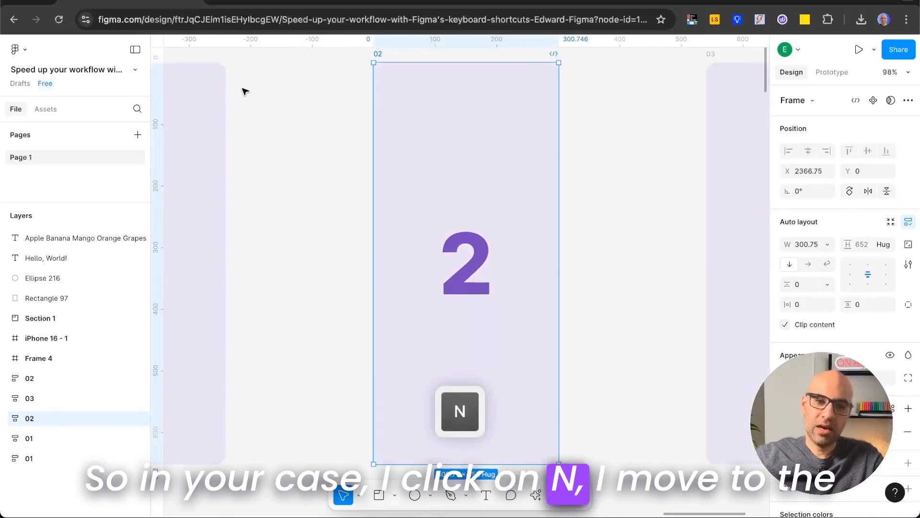
{"action": "key", "text": "n"}
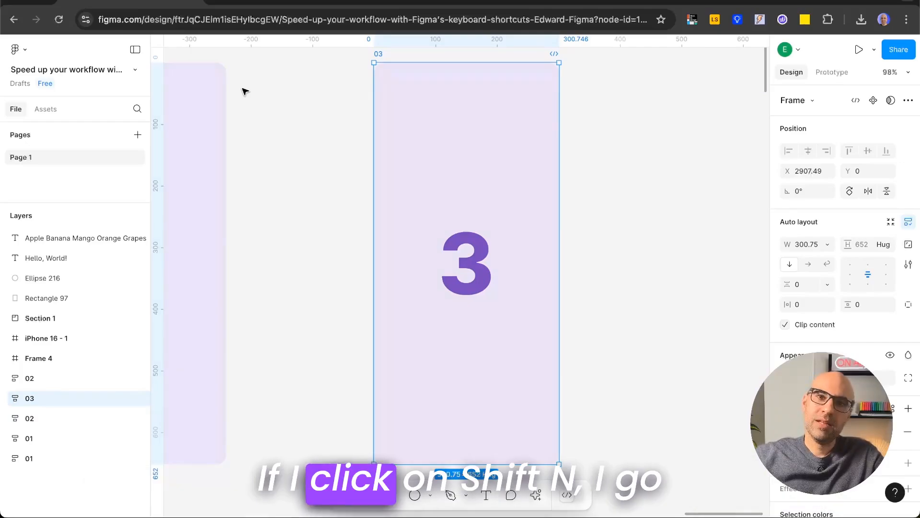
{"action": "key", "text": "shift+n"}
{"action": "key", "text": "shift+n"}
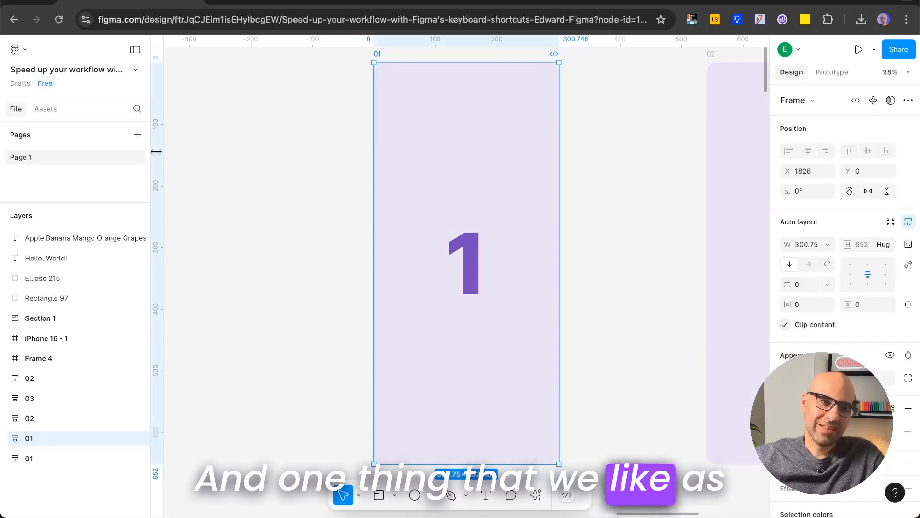
Step: Add vertical guides at about 70 and 235 and a horizontal guide at about 130 to the purple frame 01
{"action": "left_click_drag", "start_coordinate": [156, 152], "coordinate": [416, 175]}
{"action": "left_click_drag", "start_coordinate": [450, 42], "coordinate": [448, 145]}
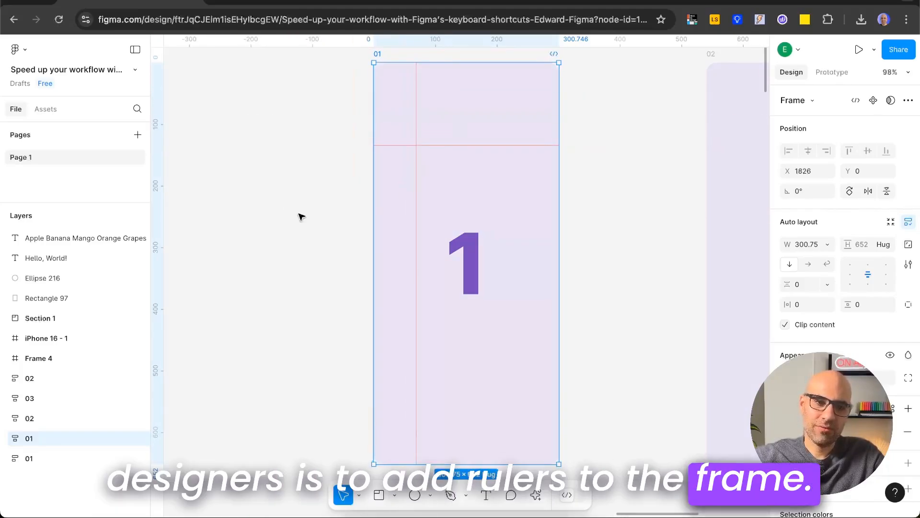
{"action": "left_click_drag", "start_coordinate": [163, 230], "coordinate": [519, 256]}
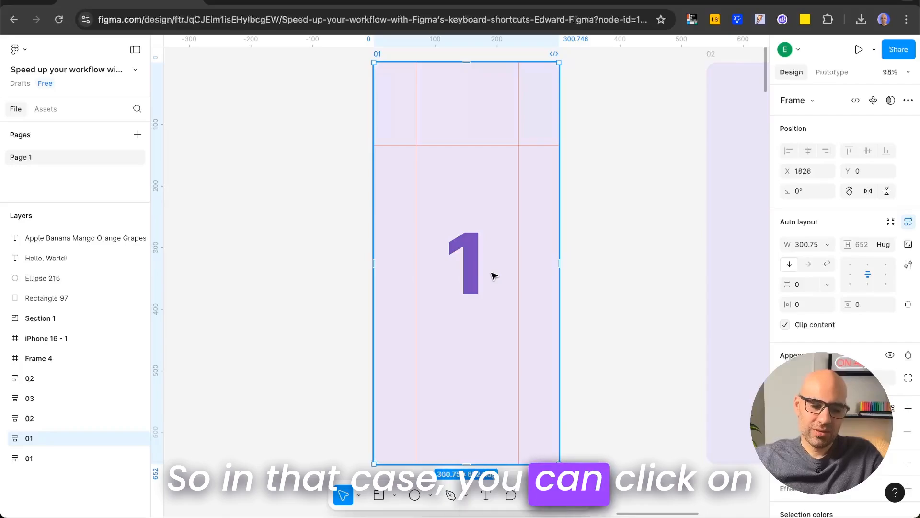
Step: Hide the rulers and guides, and show them again
{"action": "key", "text": "shift"}
{"action": "key", "text": "shift+r"}
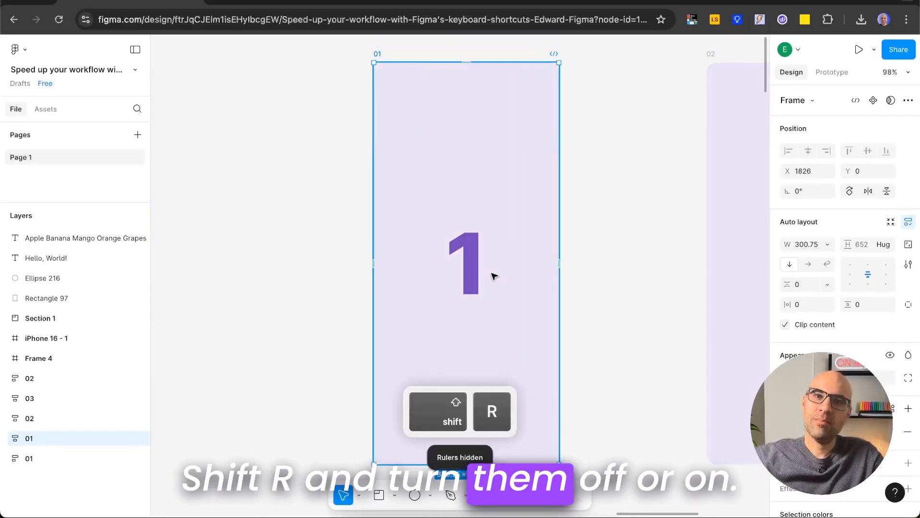
{"action": "key", "text": "shift+r"}
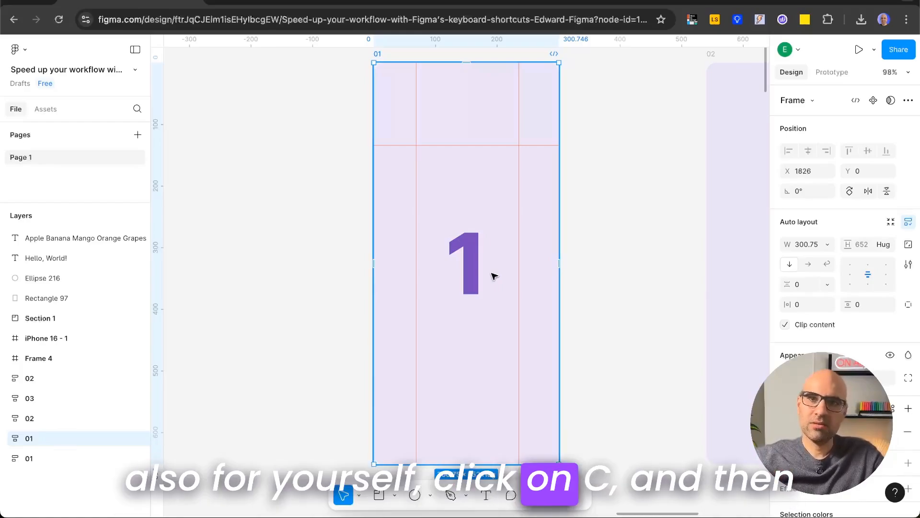
Step: Place a new comment near the upper edge of the purple frame 01
{"action": "key", "text": "c"}
{"action": "left_click", "coordinate": [479, 154]}
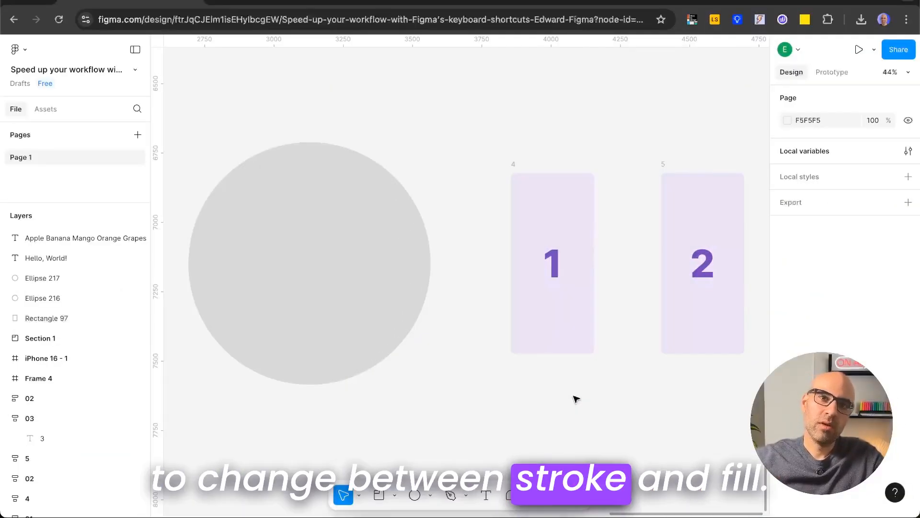
Step: Swap the large grey circle's fill and stroke repeatedly, leaving it with only a stroke
{"action": "left_click", "coordinate": [289, 260]}
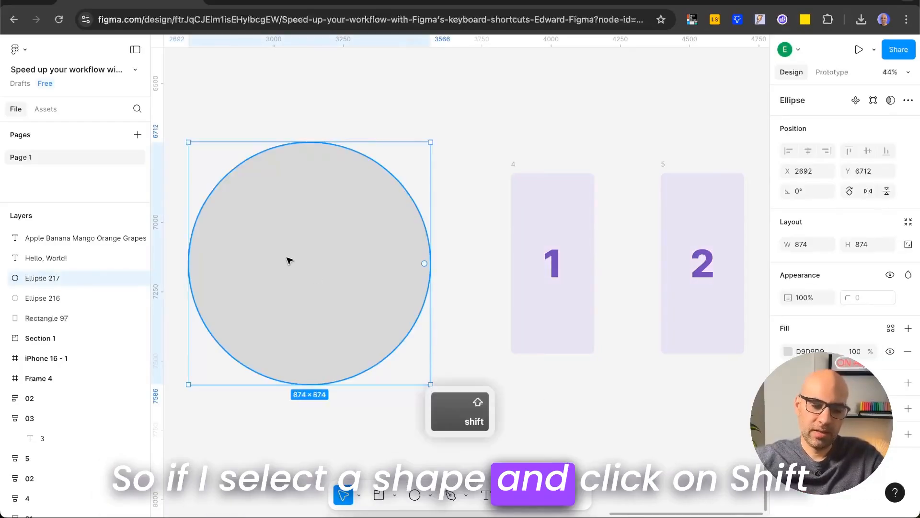
{"action": "key", "text": "shift+x"}
{"action": "key", "text": "shift+x"}
{"action": "key", "text": "shift+x"}
{"action": "key", "text": "shift+x"}
{"action": "key", "text": "shift+x"}
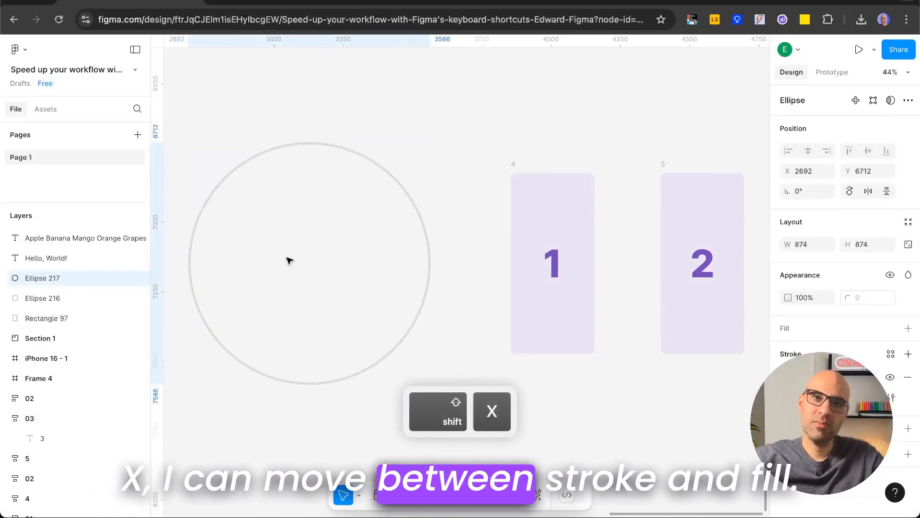
{"action": "key", "text": "shift+x"}
{"action": "key", "text": "shift+x"}
Step: Duplicate the purple frame 5 containing the number 2 and clear the selection
{"action": "scroll", "coordinate": [289, 260], "scroll_direction": "right", "scroll_amount": 3}
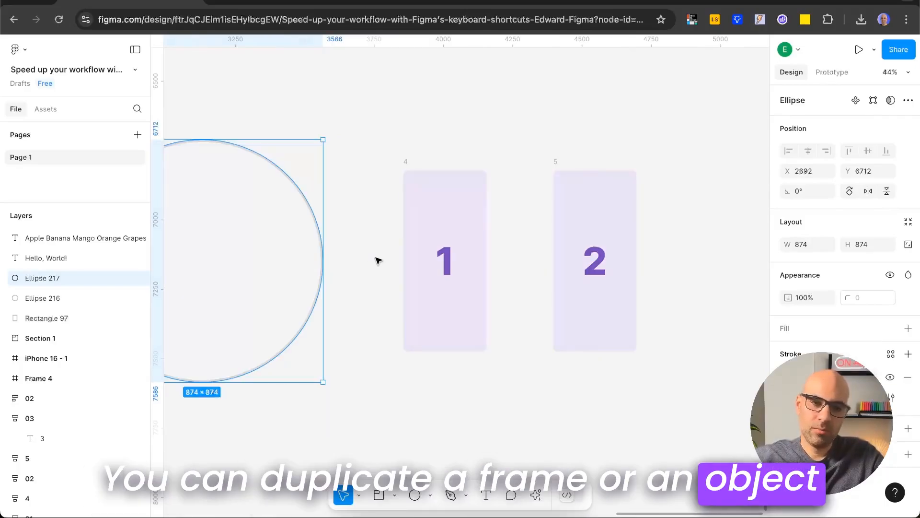
{"action": "left_click", "coordinate": [546, 167]}
{"action": "left_click", "coordinate": [553, 165]}
{"action": "key", "text": "super+d"}
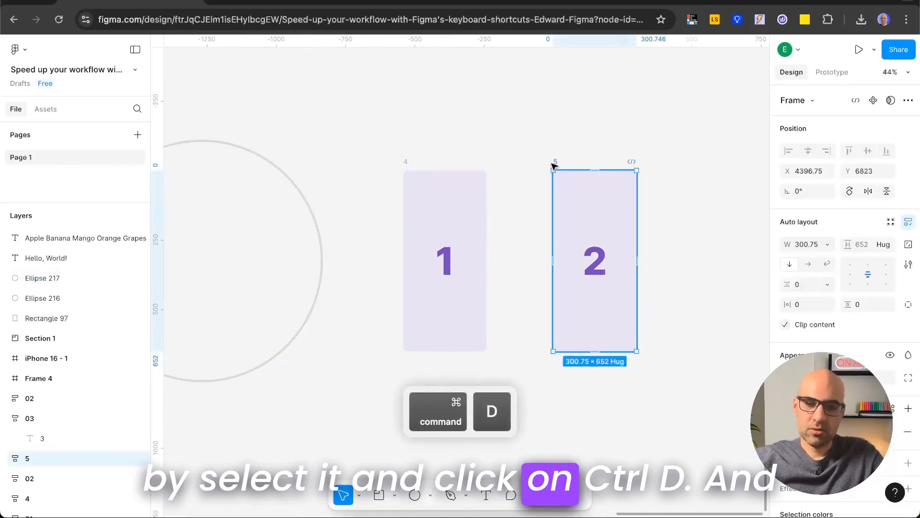
{"action": "left_click", "coordinate": [504, 298]}
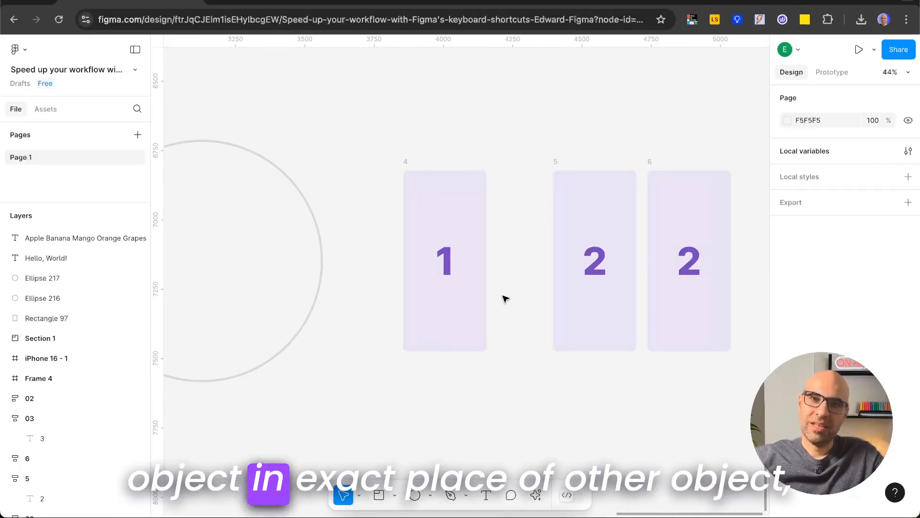
Step: Copy the number 1 from frame 4 and use it to replace the number 2 in frame 6
{"action": "left_click", "coordinate": [445, 267]}
{"action": "key", "text": "super+c"}
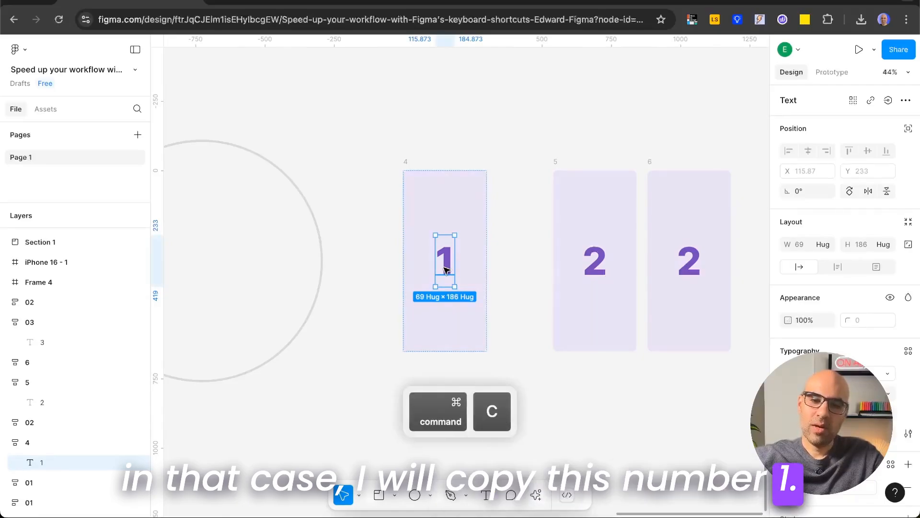
{"action": "left_click", "coordinate": [691, 259]}
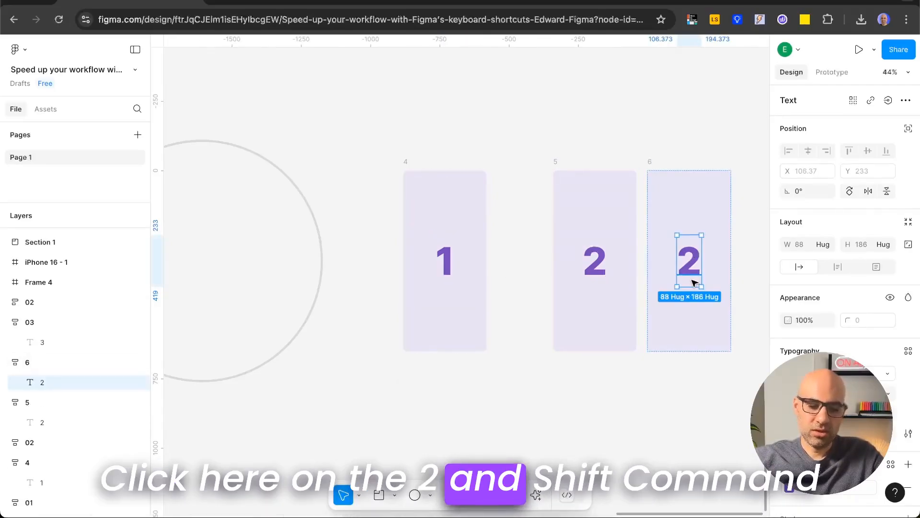
{"action": "key", "text": "shift+super+r"}
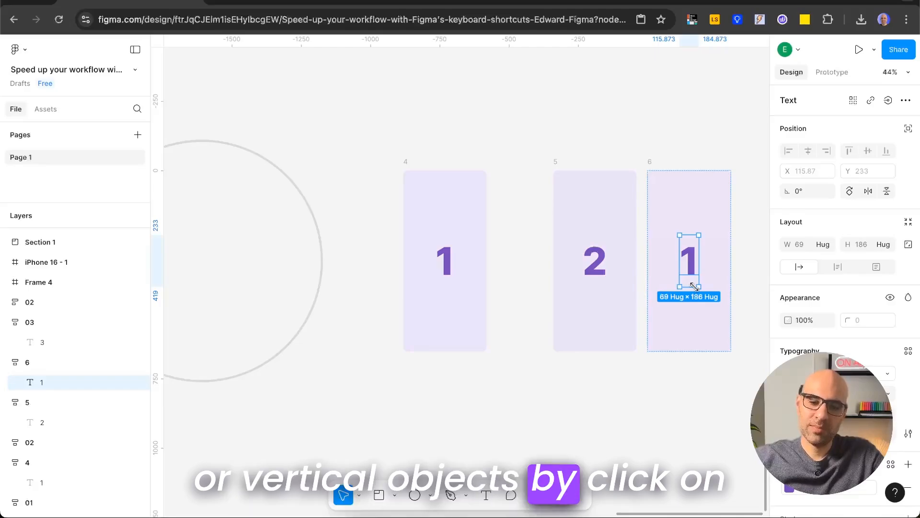
Step: Try a vertical flip on the number 1 in frame 6, flip it horizontally and deselect it
{"action": "key", "text": "shift+v"}
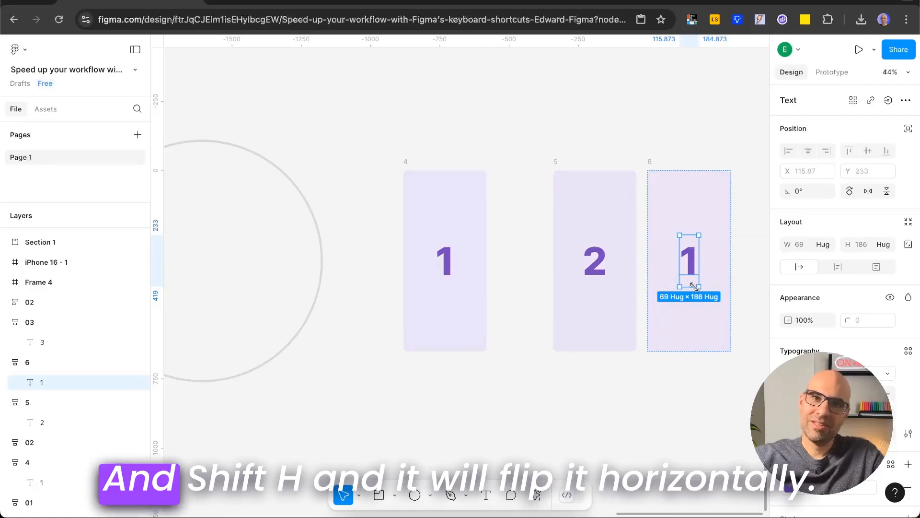
{"action": "key", "text": "shift+h"}
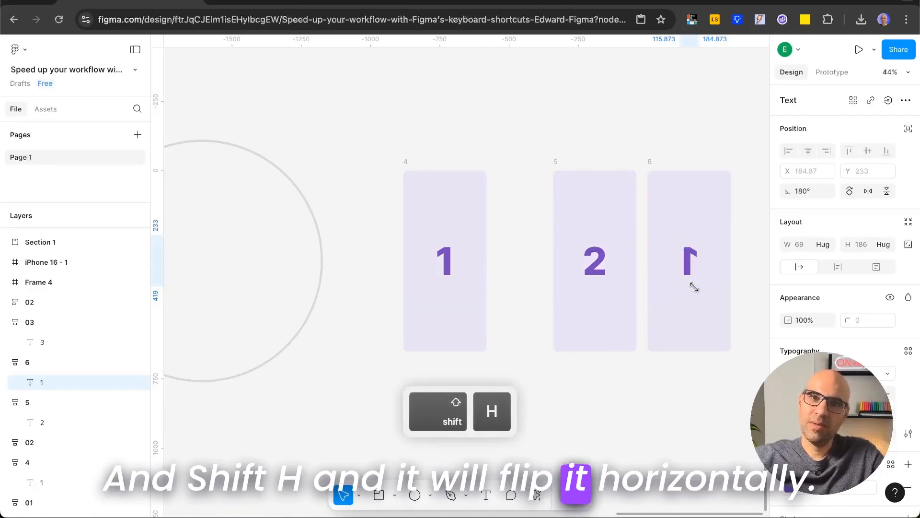
{"action": "left_click", "coordinate": [664, 410]}
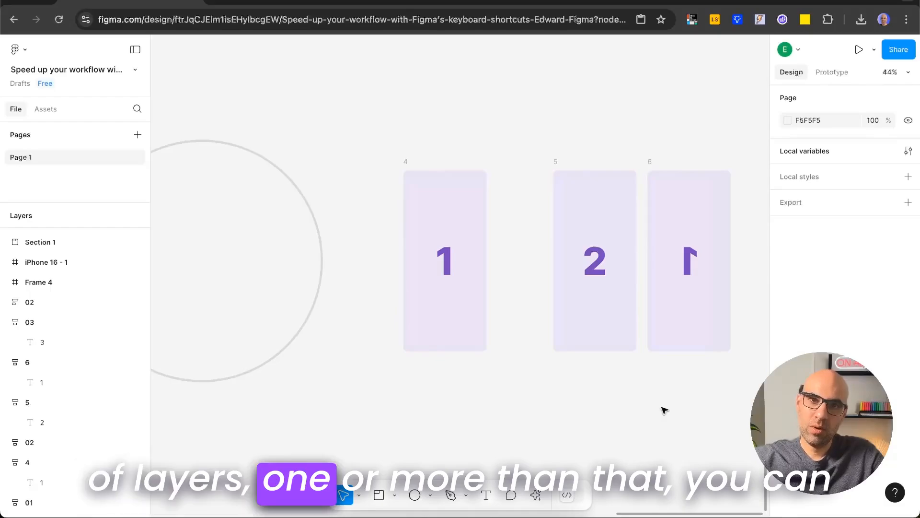
Step: Rename frames 4, 5 and 6 together using the descending number pattern $NN, stopping at 1
{"action": "left_click_drag", "start_coordinate": [349, 73], "coordinate": [748, 415]}
{"action": "key", "text": "super+r"}
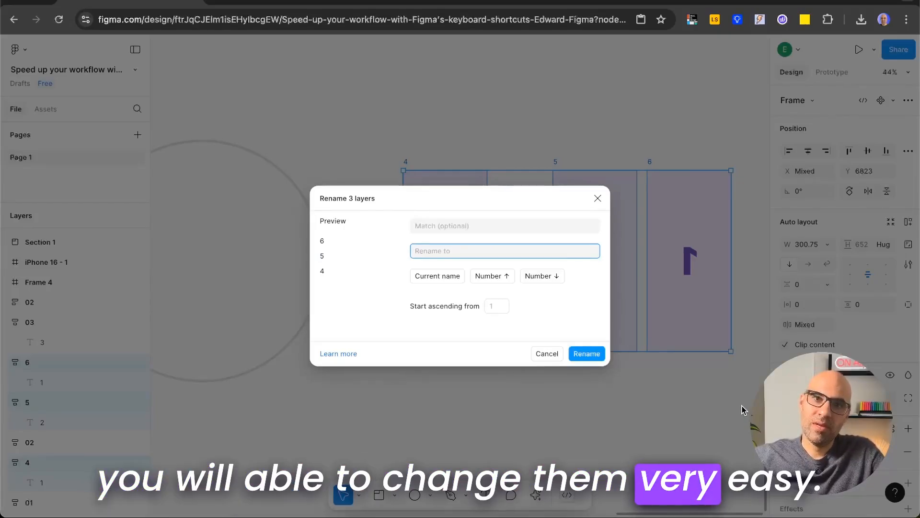
{"action": "left_click", "coordinate": [537, 282]}
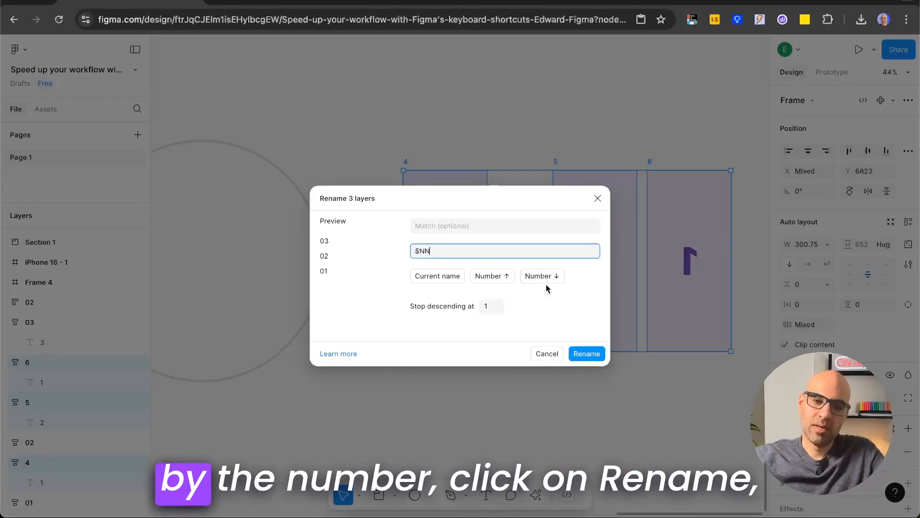
{"action": "left_click", "coordinate": [600, 355]}
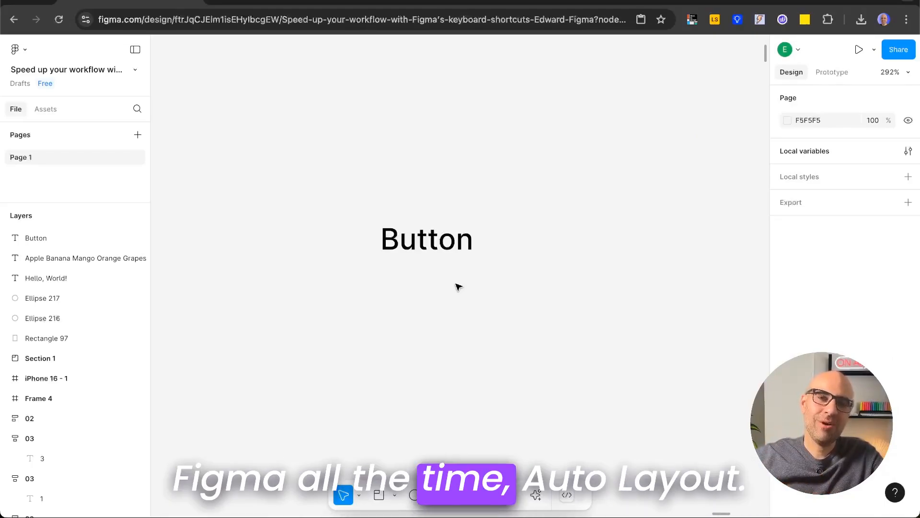
Step: Wrap the Button text in an auto layout frame and give the frame a white FFFFFF fill
{"action": "left_click", "coordinate": [468, 240]}
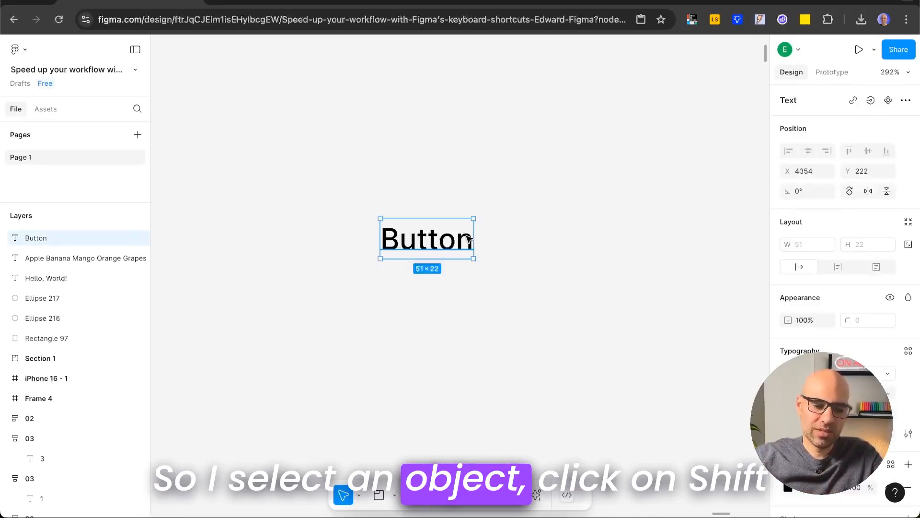
{"action": "key", "text": "shift+a"}
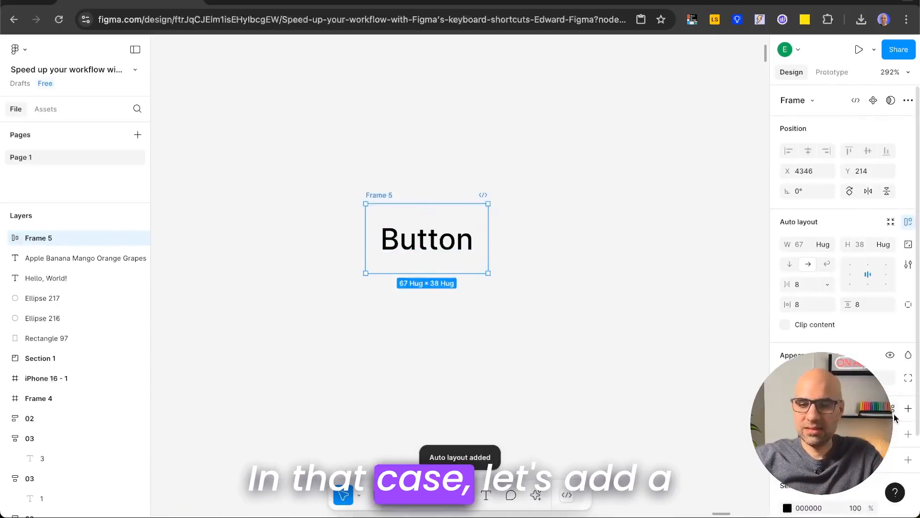
{"action": "left_click", "coordinate": [908, 409]}
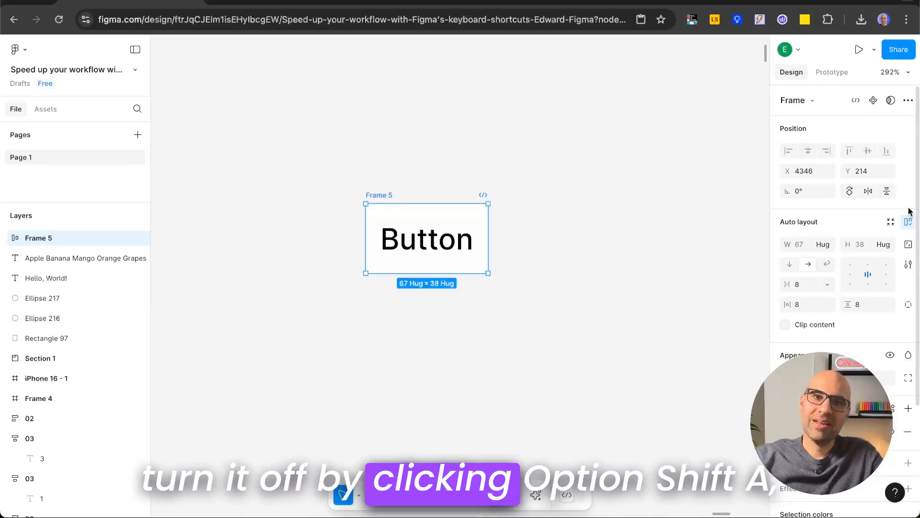
Step: Remove the auto layout from the frame around the Button text
{"action": "key", "text": "shift+alt+a"}
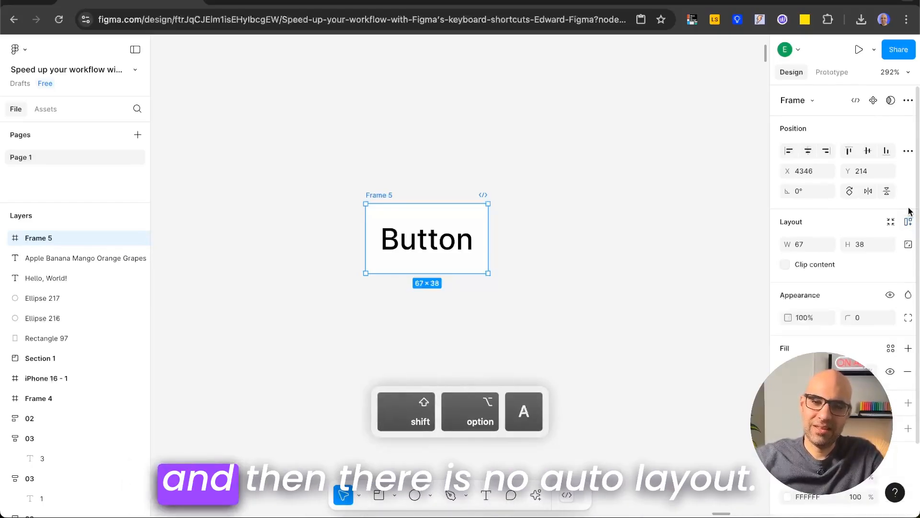